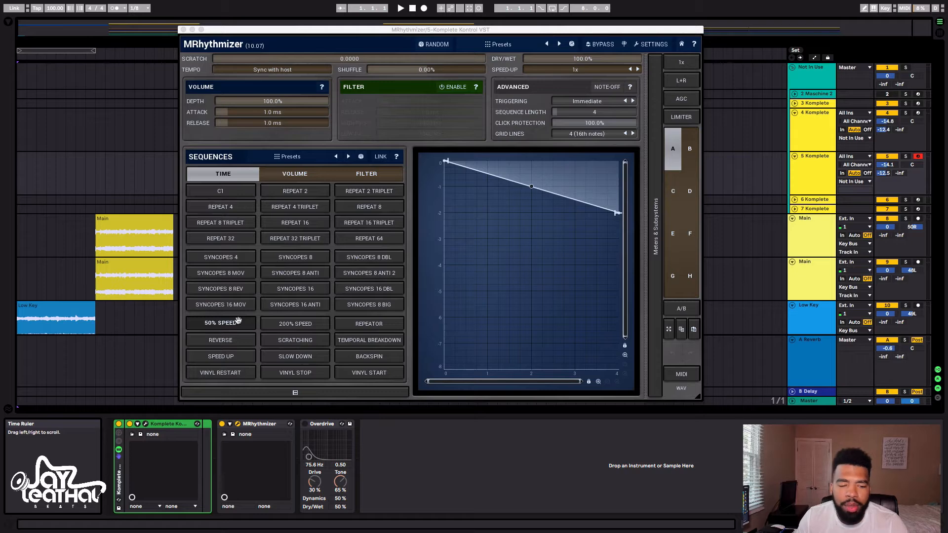
Turn on the Overdrive device after MRhythmizer, listen to the result, and close the MRhythmizer window
click(330, 425)
click(308, 424)
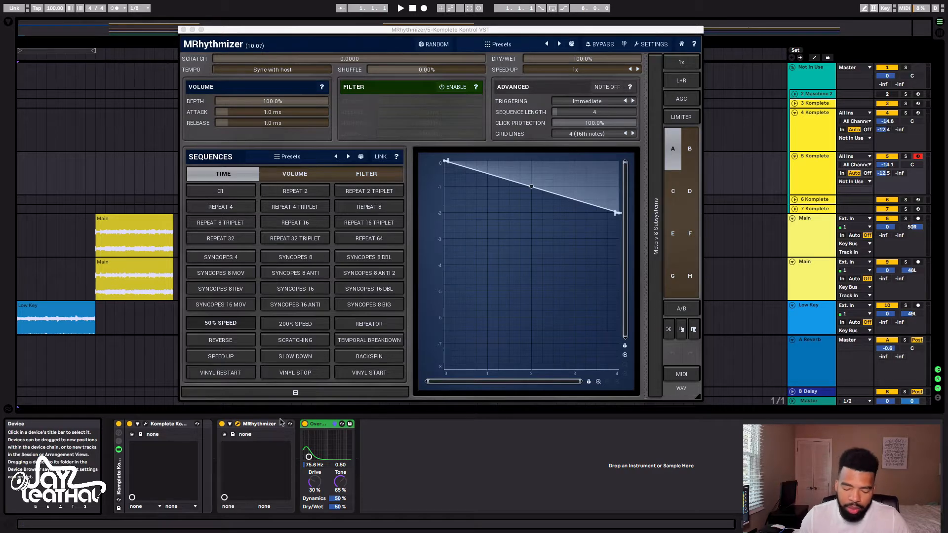
key(space)
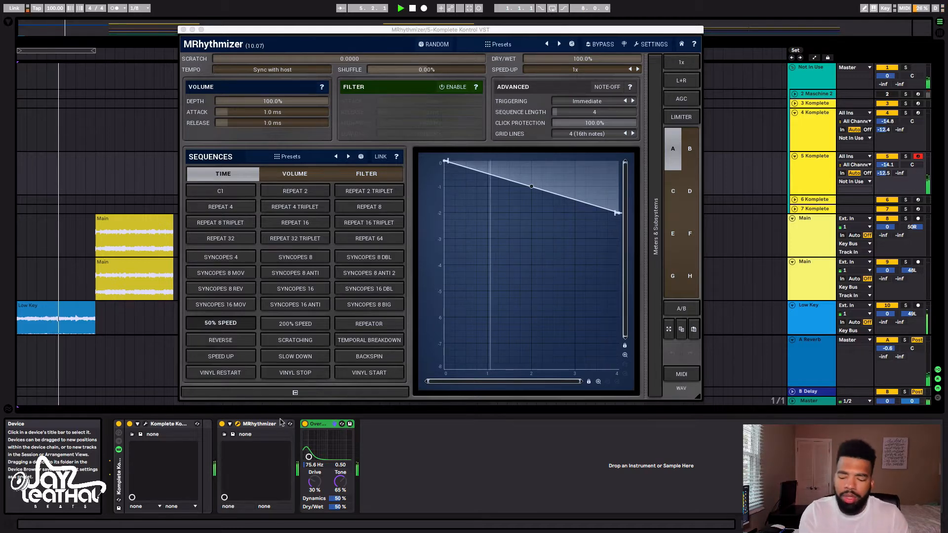
key(space)
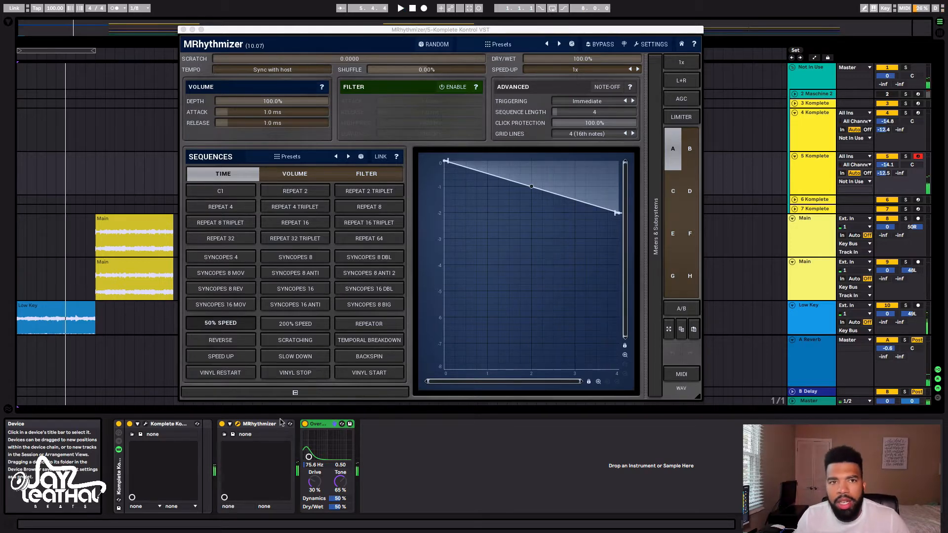
click(183, 30)
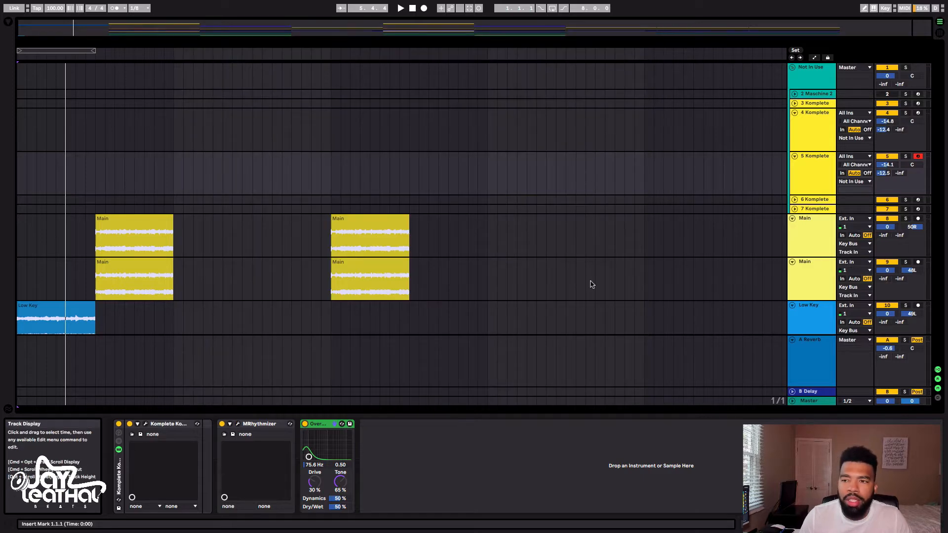
Collapse the Not In Use group, return the song position to the start, and activate the Key Bus track
click(793, 67)
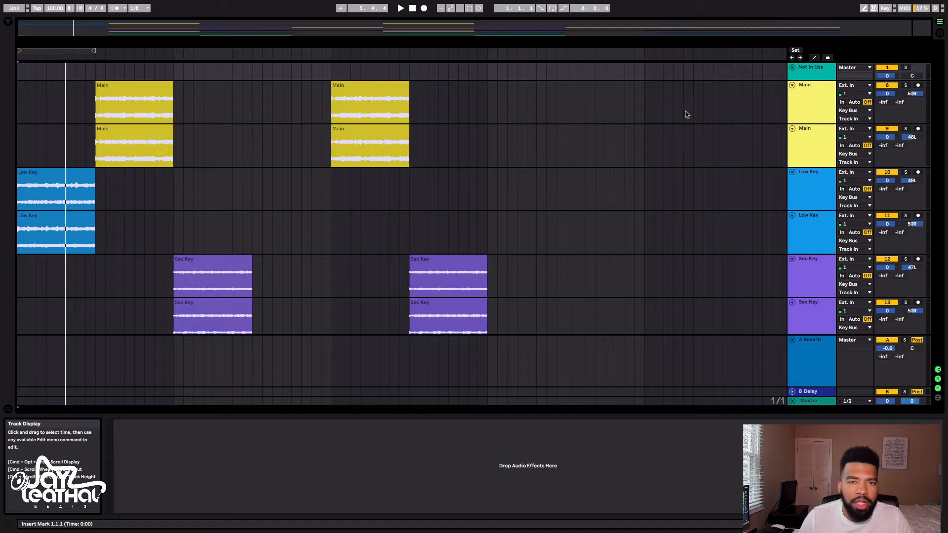
click(412, 10)
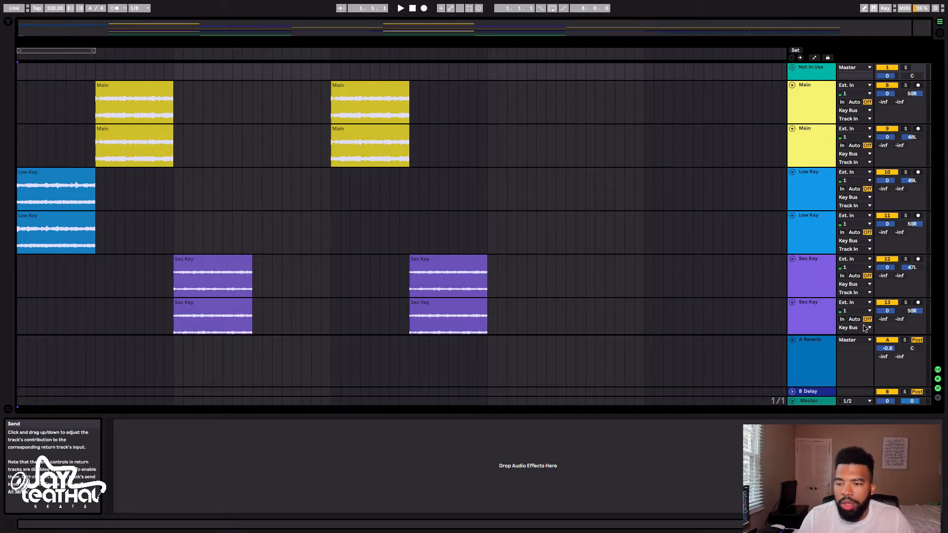
scroll(840, 246, down, 5)
click(811, 180)
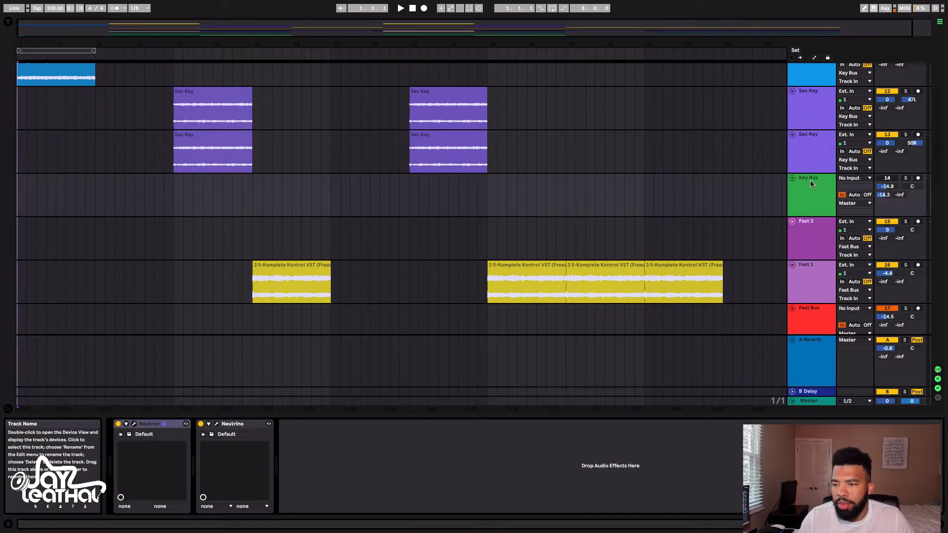
click(888, 178)
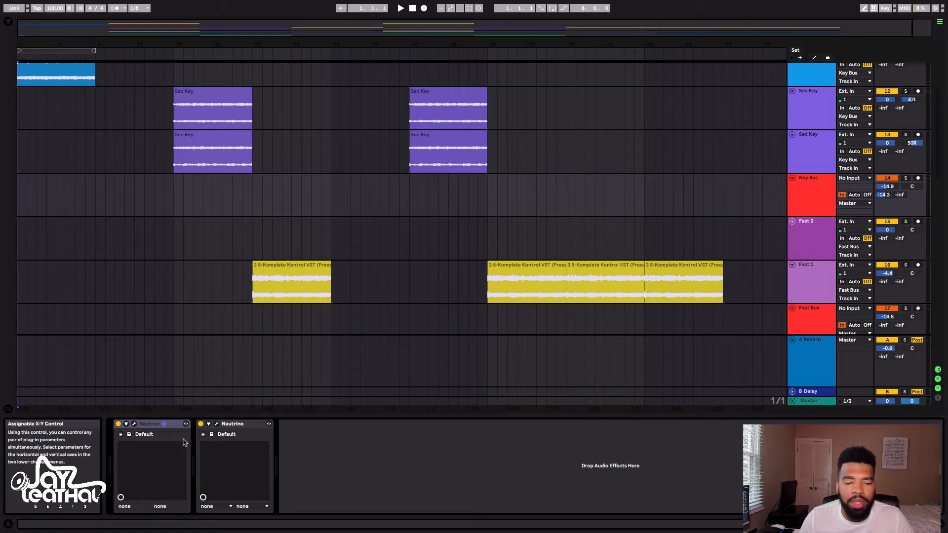
Review the Neutron equalizer and the Neutrino settings on the Key Bus, closing each plug-in window
click(135, 425)
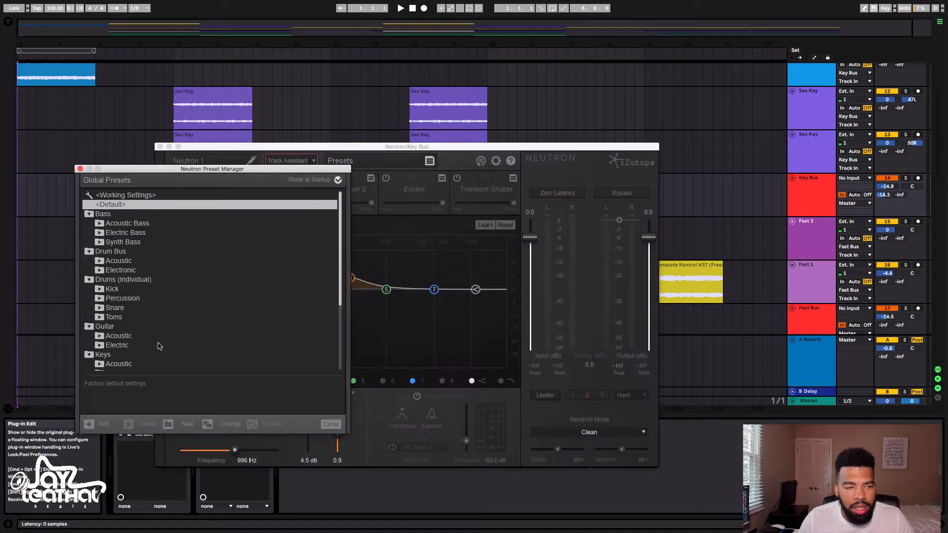
click(80, 168)
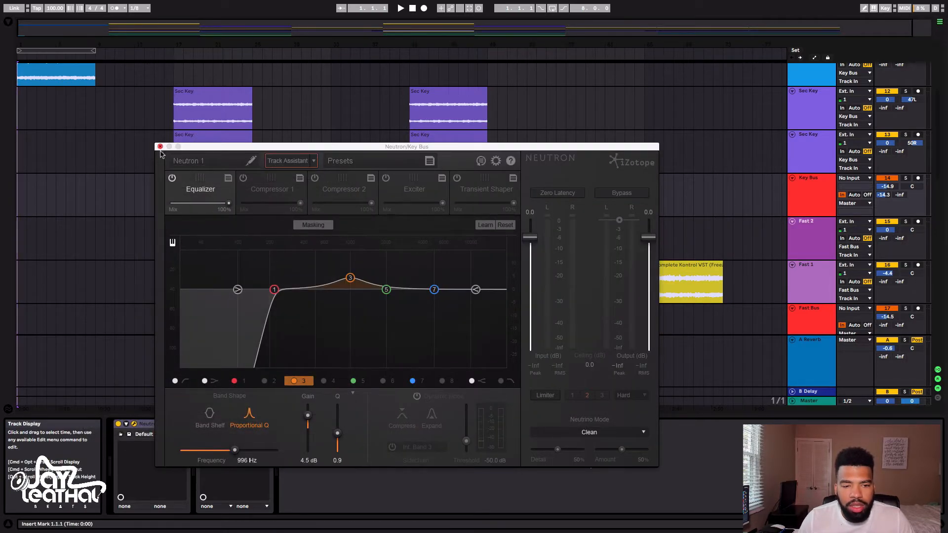
click(160, 147)
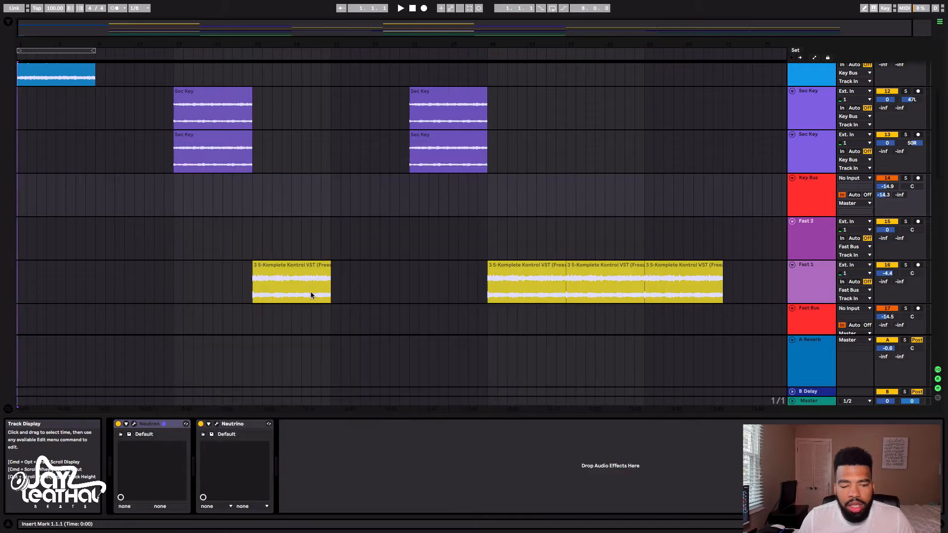
click(217, 424)
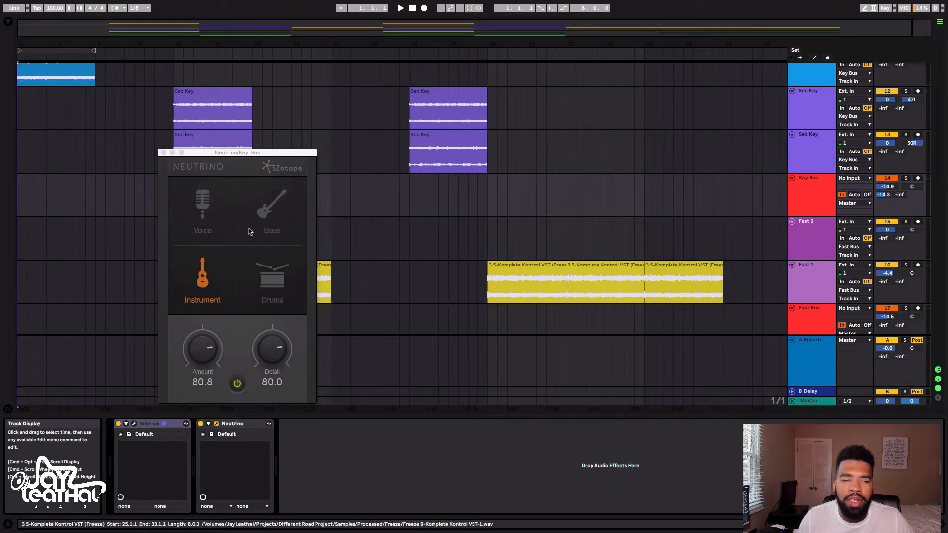
click(163, 152)
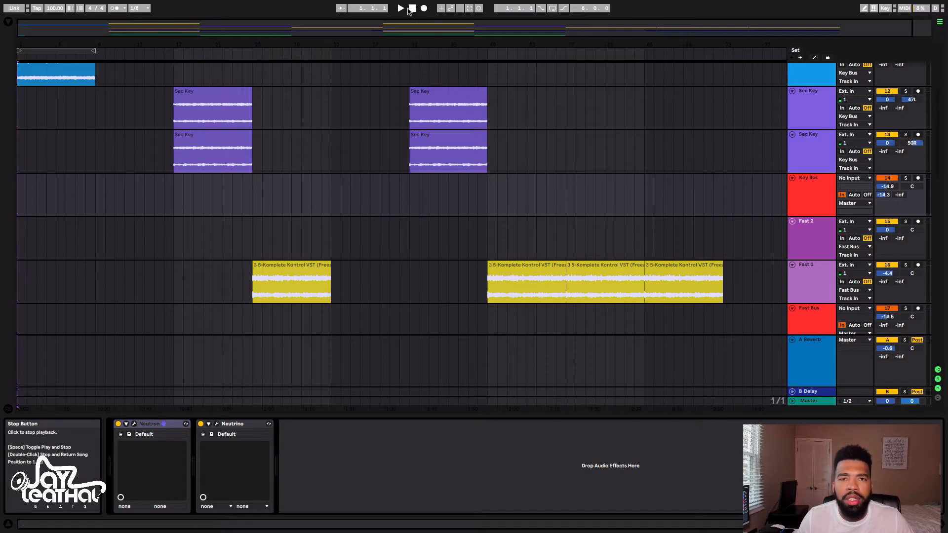
Play the arrangement from the start and turn on looping for its first eight bars
click(401, 8)
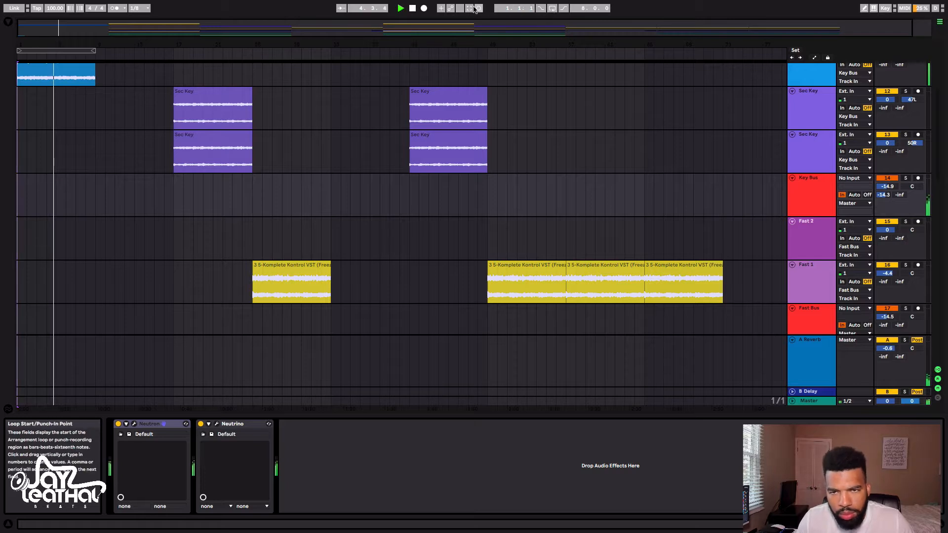
click(552, 10)
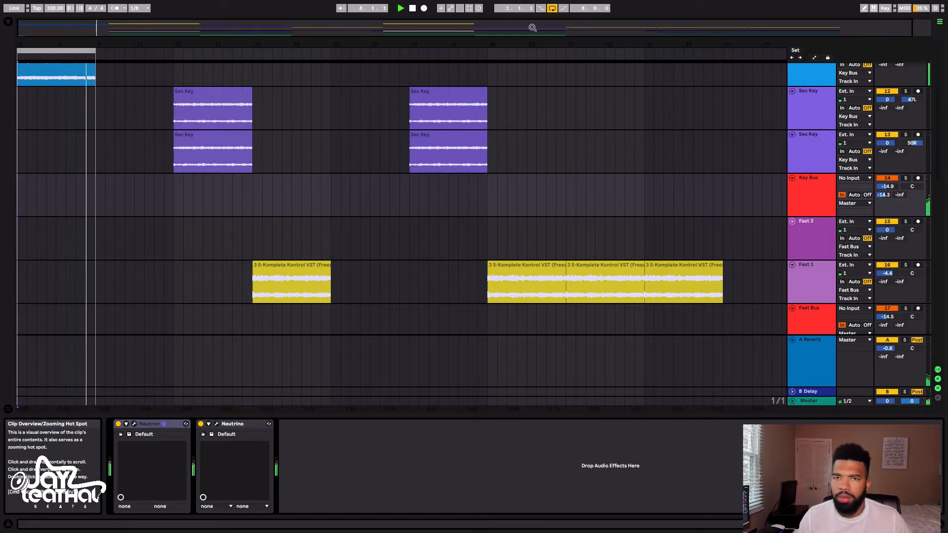
key(space)
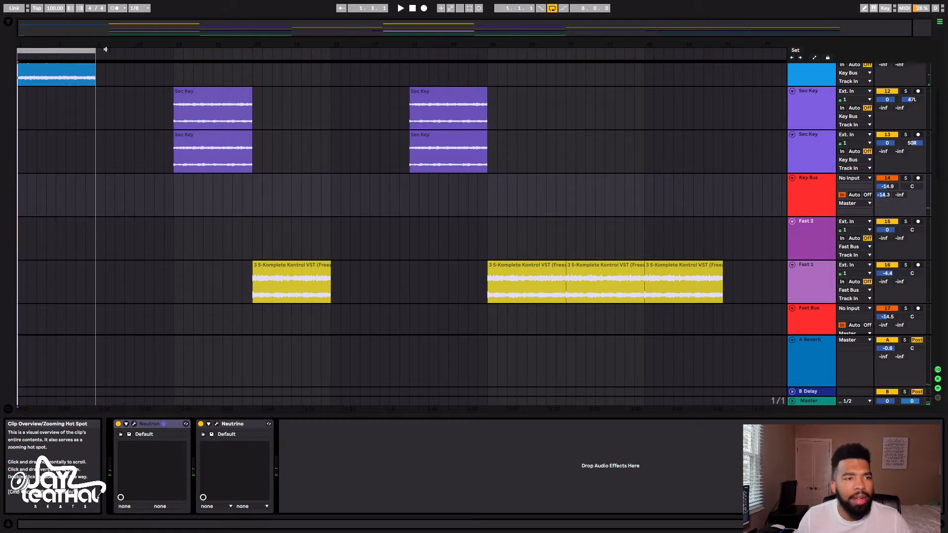
Move the loop to bars 9 to 17 and play that section with the Main key clips
drag(73, 52, 156, 49)
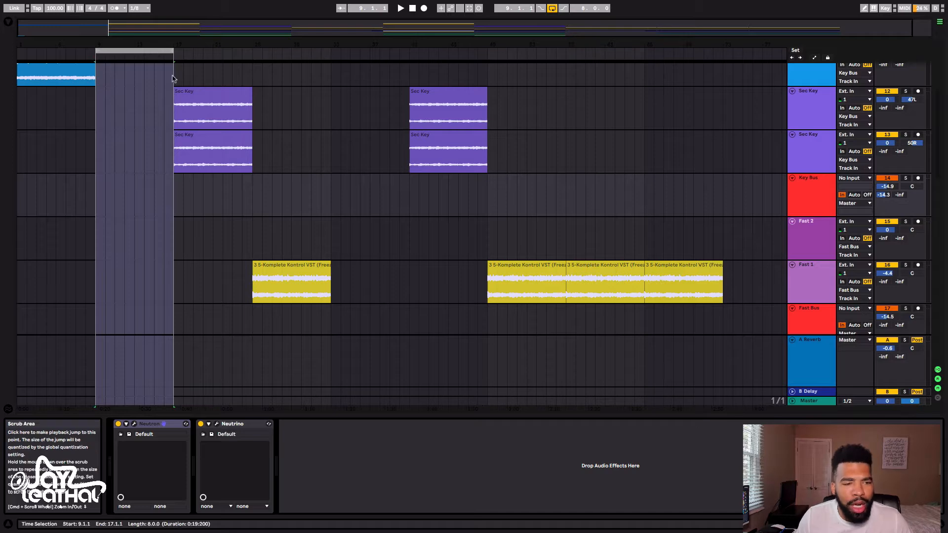
scroll(151, 167, down, 5)
scroll(151, 167, up, 1)
scroll(151, 167, up, 10)
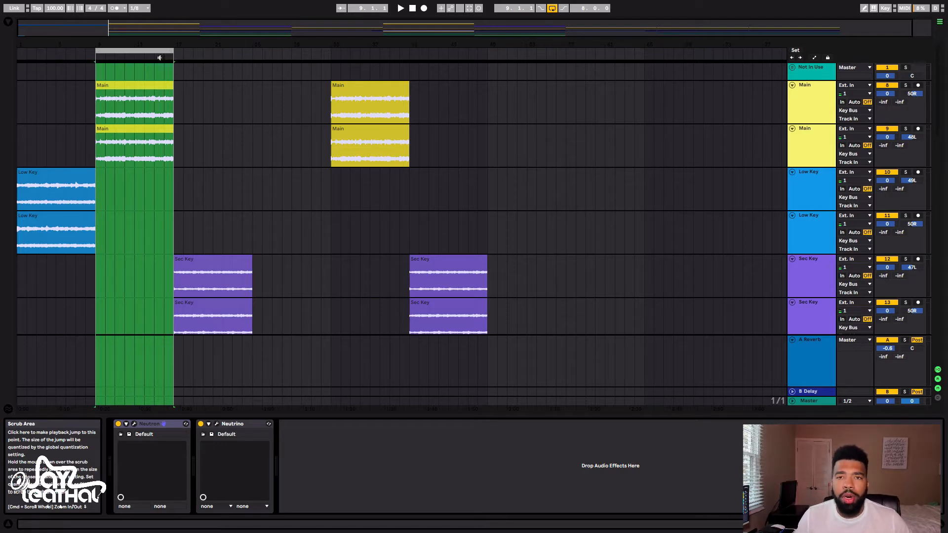
key(space)
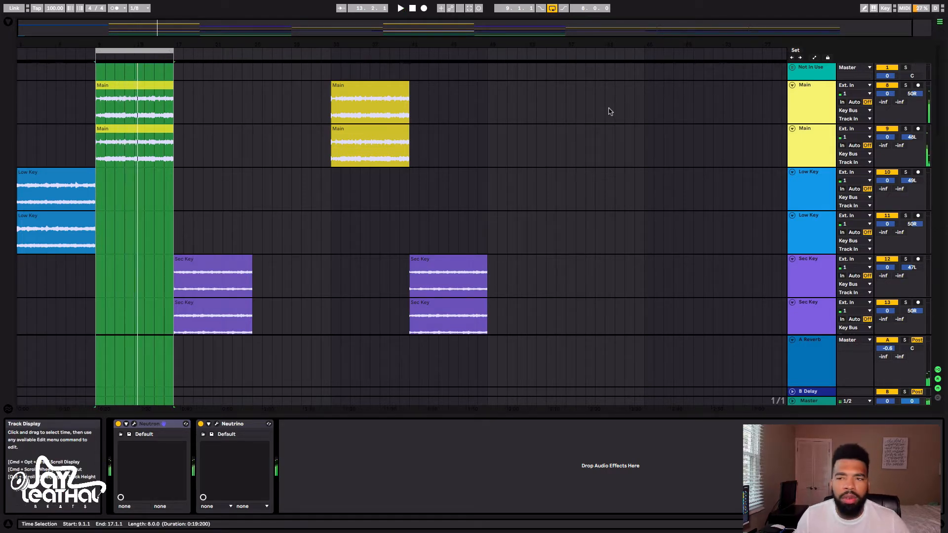
Activate and solo the Pad Bus track and play the looped section to hear the pads alone
scroll(814, 145, down, 4)
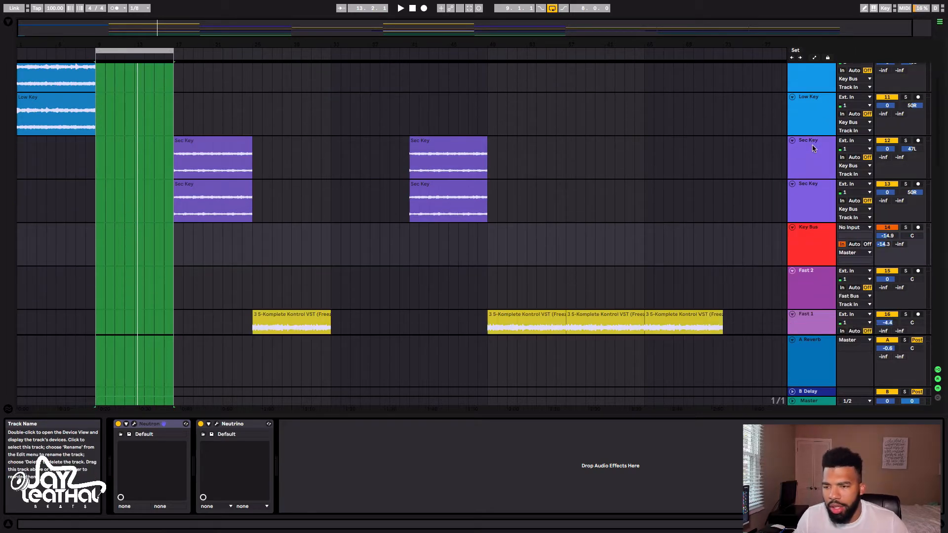
scroll(814, 148, down, 3)
scroll(814, 148, down, 7)
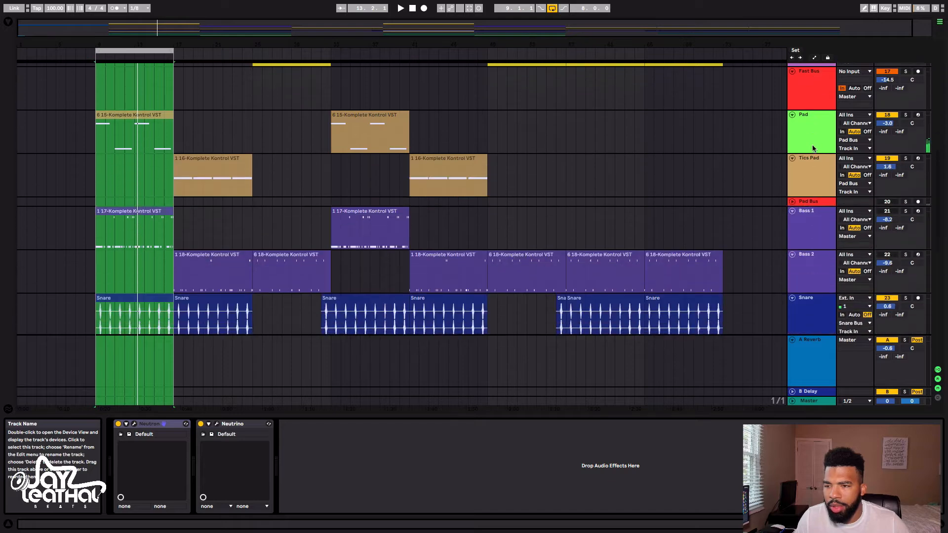
scroll(814, 148, up, 2)
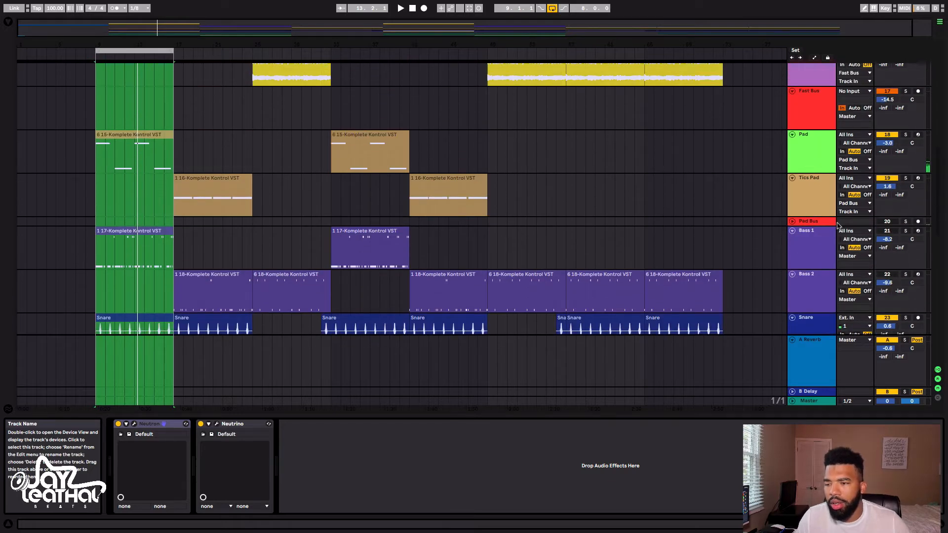
click(906, 221)
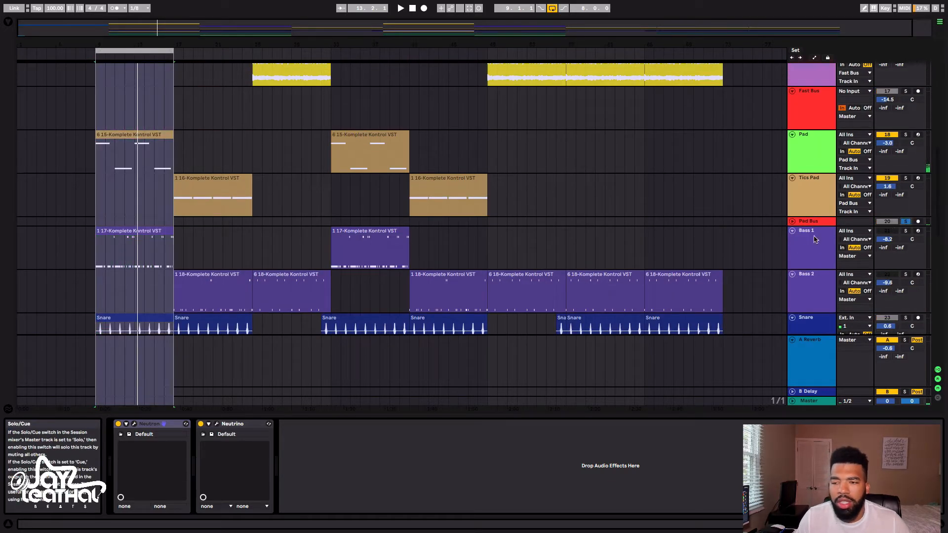
key(space)
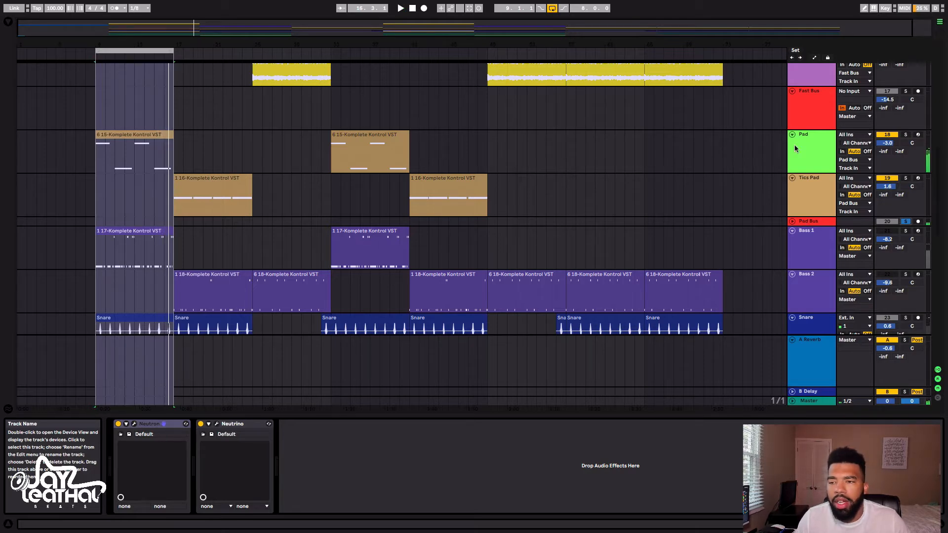
Take the Pad Bus out of solo and play the loop with the other active tracks
scroll(818, 87, up, 5)
scroll(835, 101, down, 6)
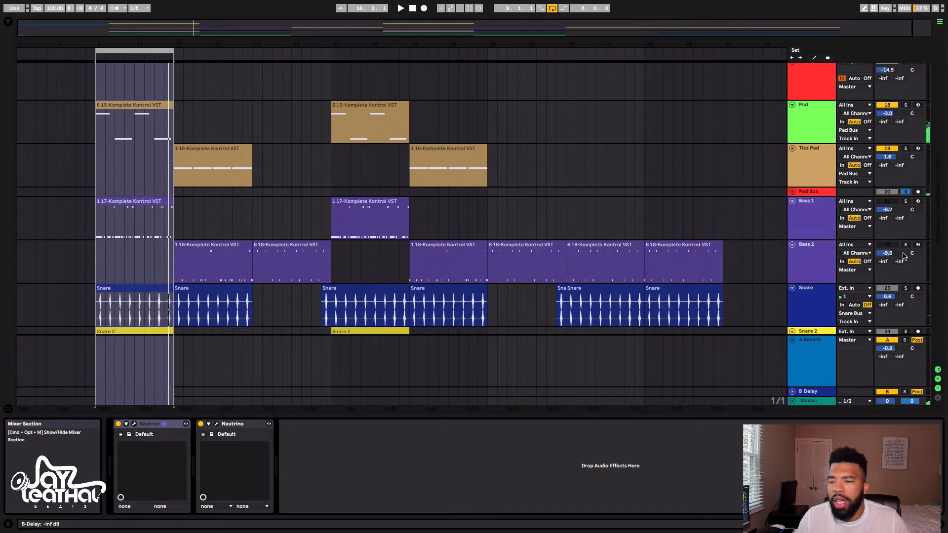
click(905, 192)
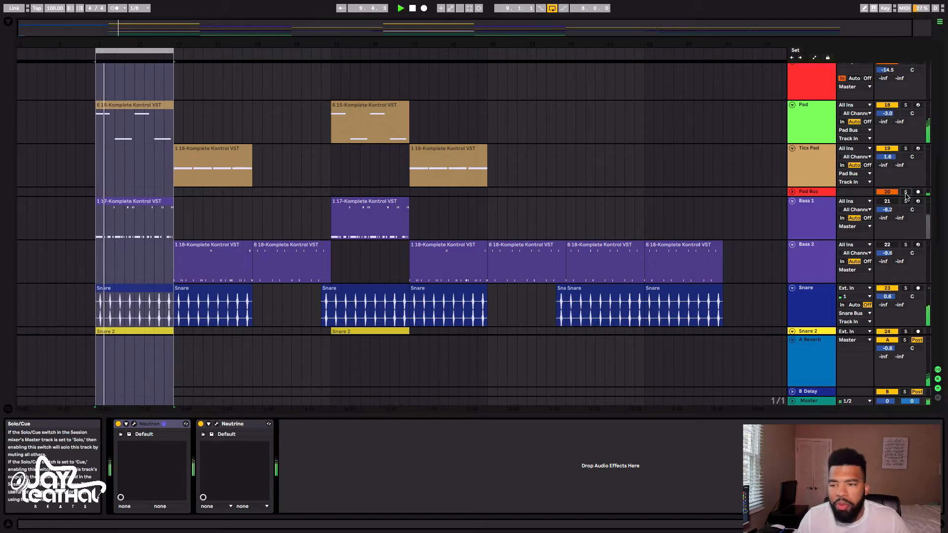
Activate and solo the Snare Bus track and play the loop to hear the layered snares alone
scroll(808, 174, down, 4)
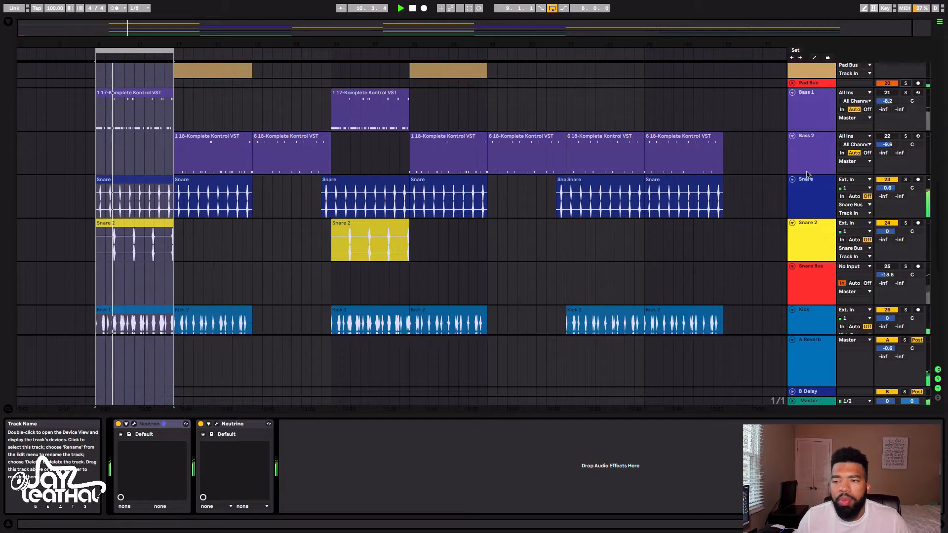
scroll(808, 174, down, 3)
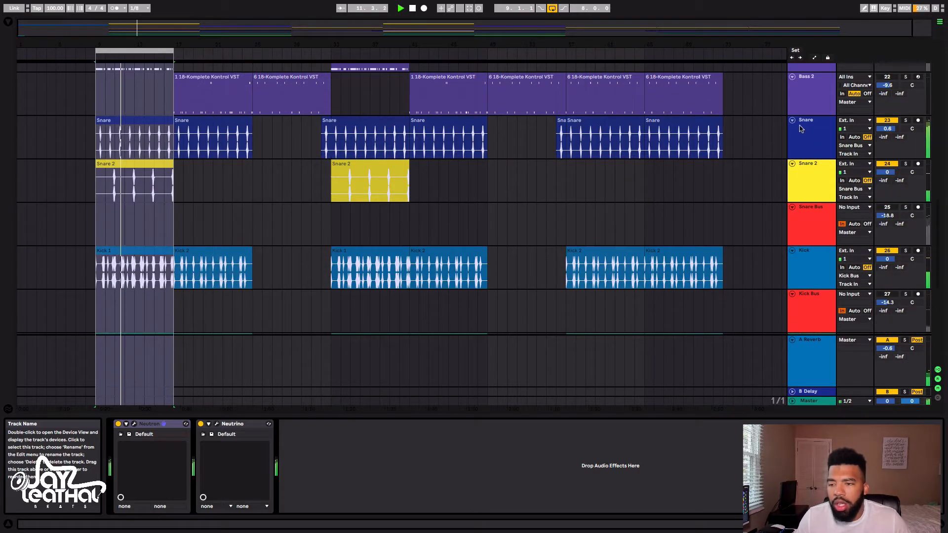
click(808, 227)
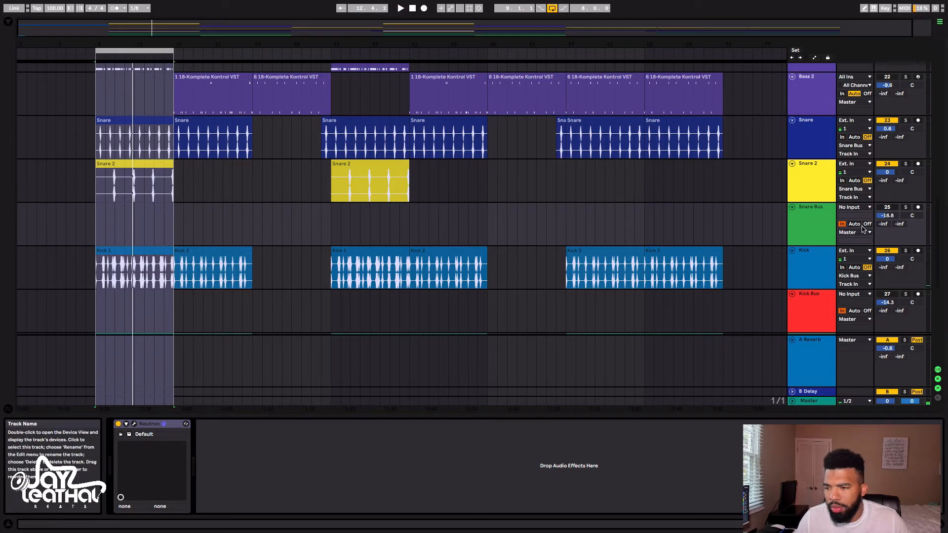
click(906, 207)
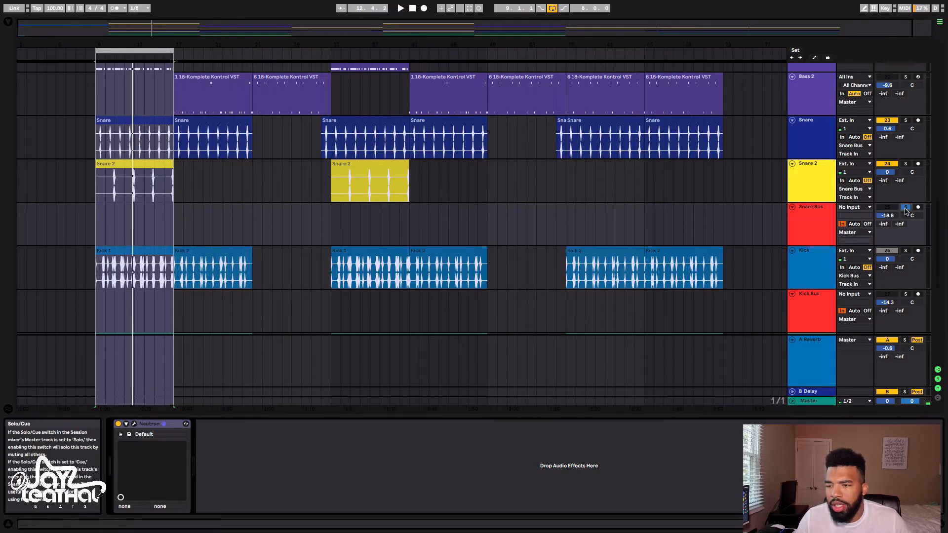
click(906, 207)
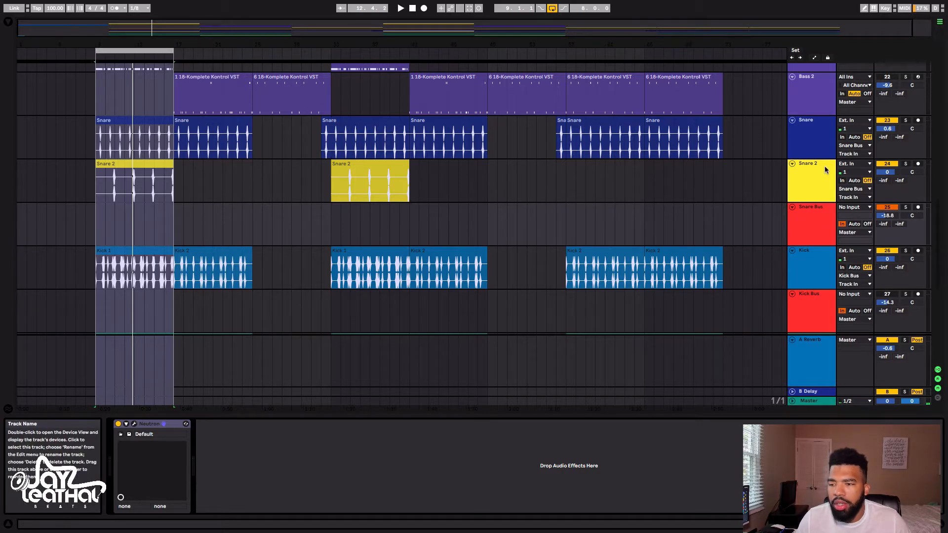
click(906, 207)
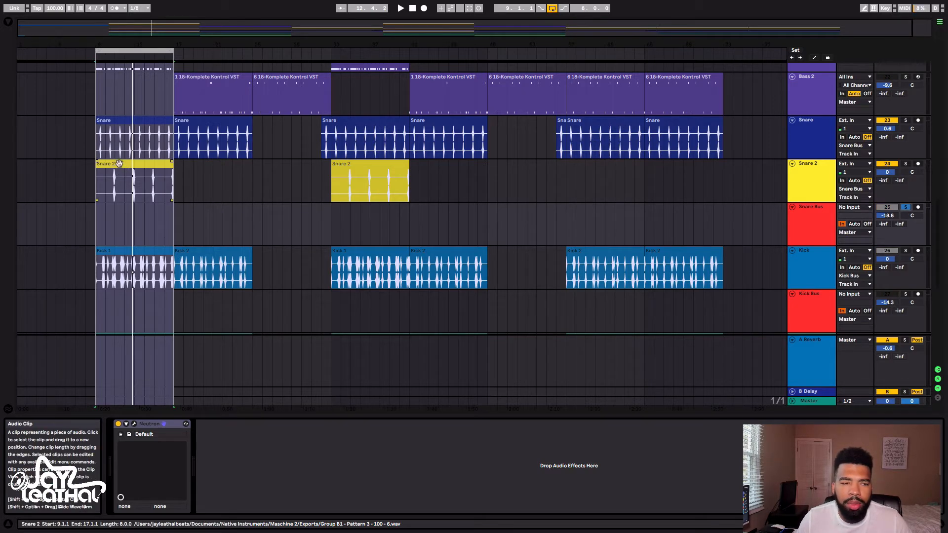
key(space)
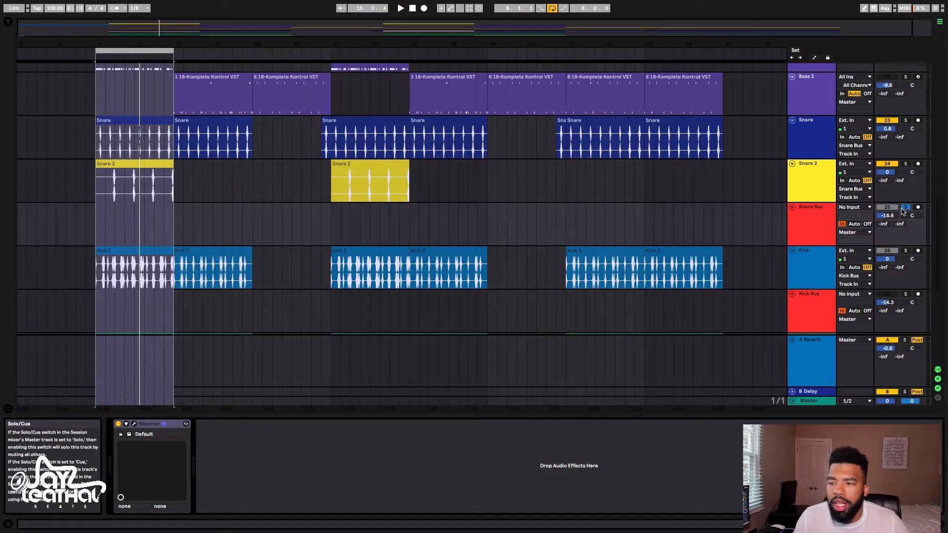
Take the Snare Bus out of solo, play the loop with the other active tracks, and select the Kick Bus track
key(space)
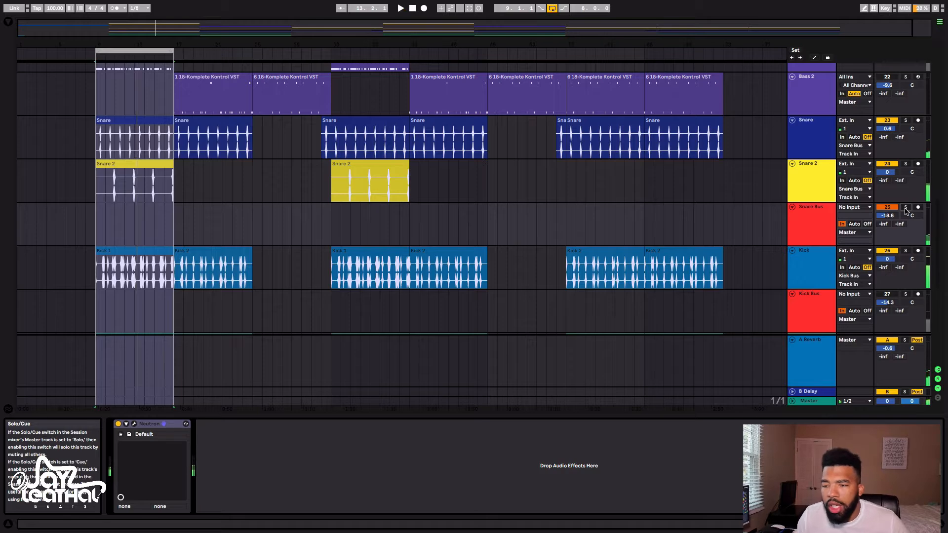
scroll(810, 259, down, 3)
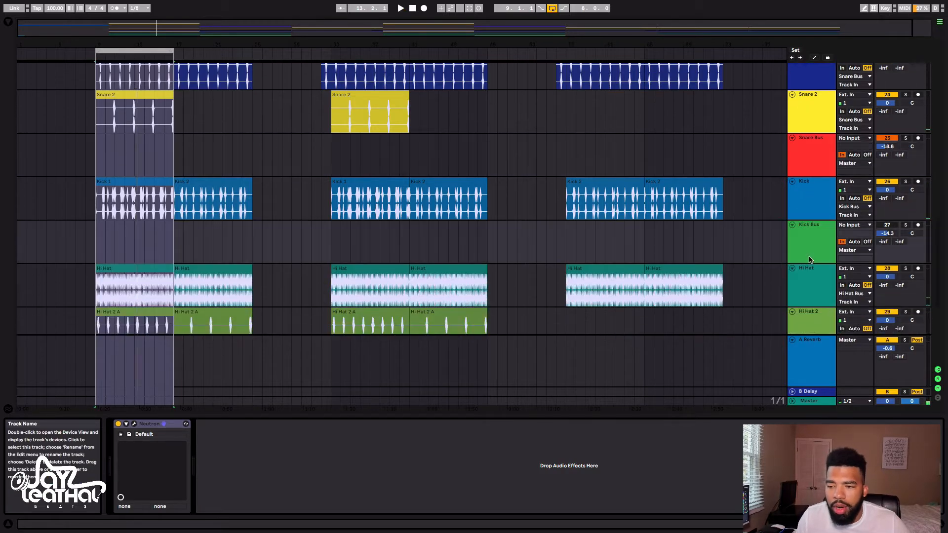
Activate the Kick Bus track and play the looped section with the other active tracks
click(889, 226)
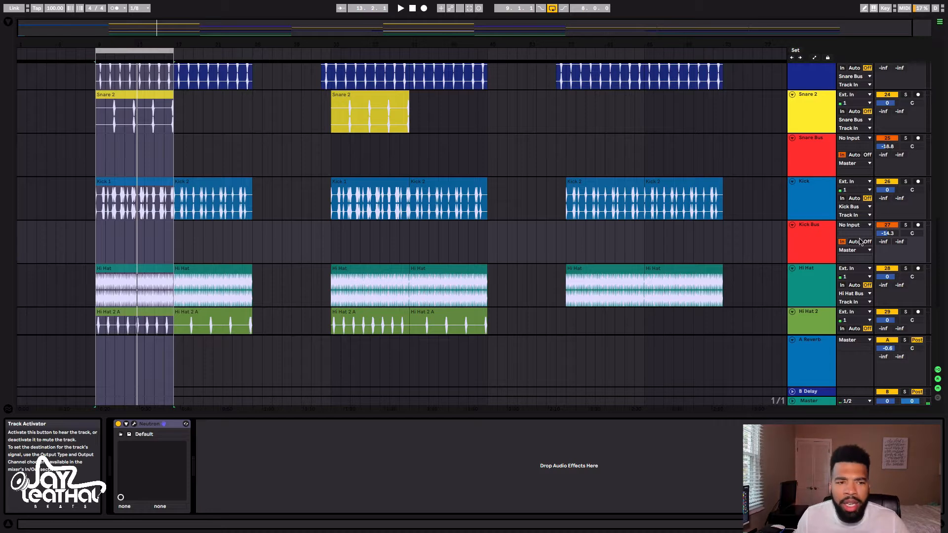
click(815, 244)
key(space)
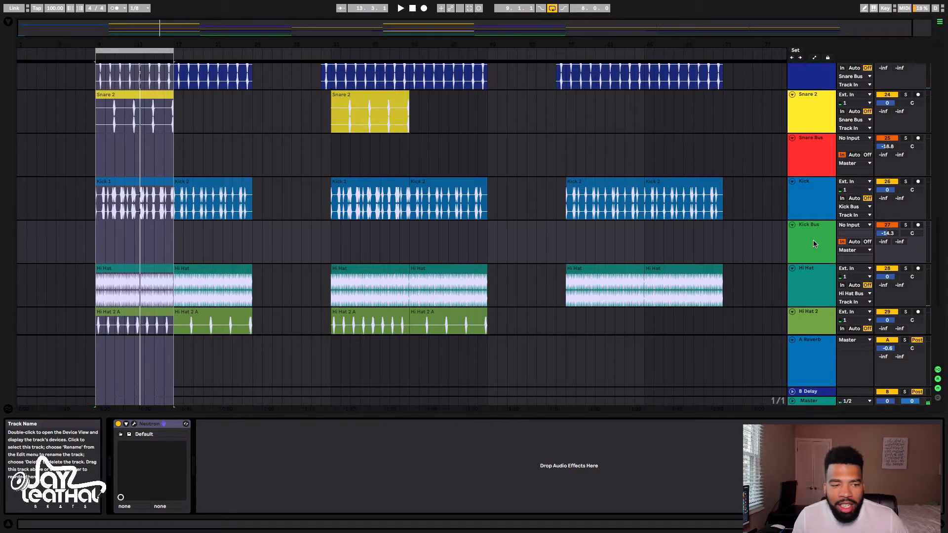
key(space)
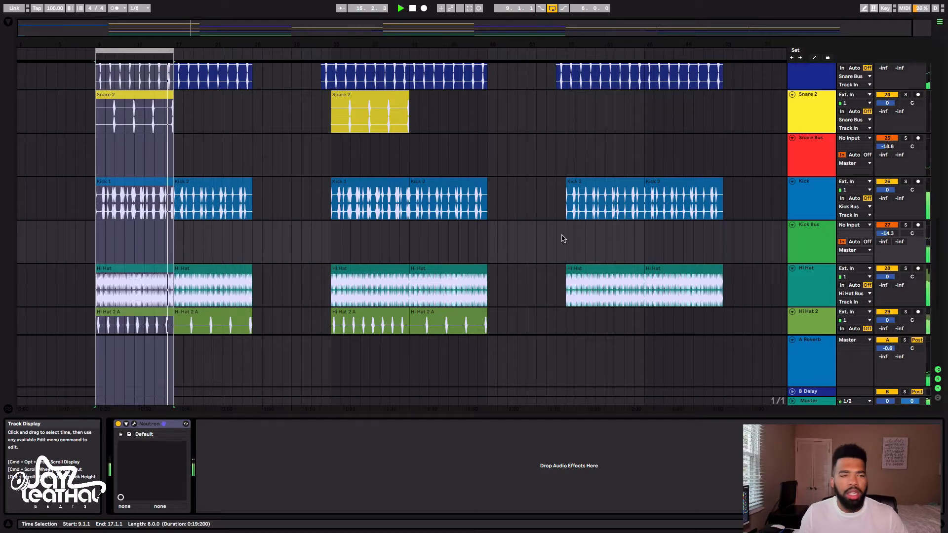
key(space)
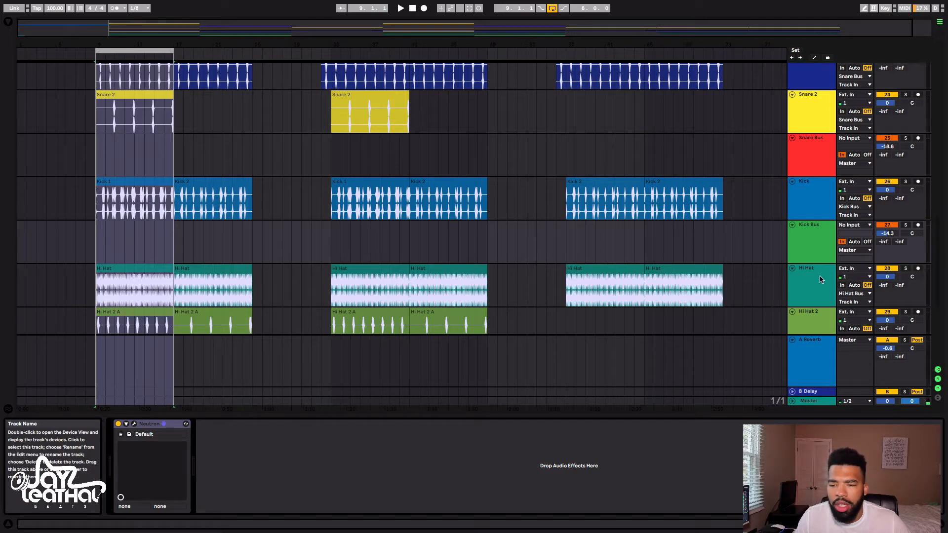
Activate and solo the Hi Hat Bus track and play the loop, bringing in Hi Hat and Hi Hat 2 one after the other
scroll(820, 280, down, 7)
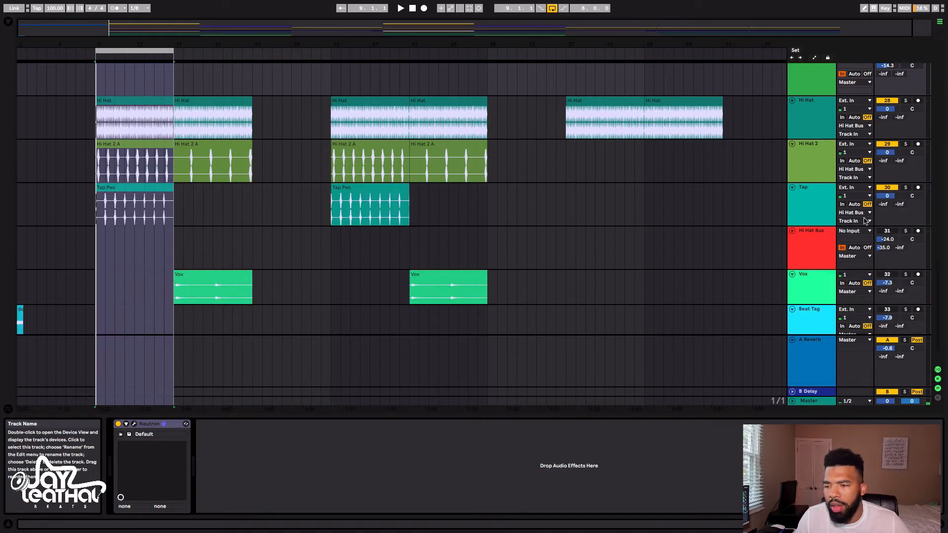
click(887, 231)
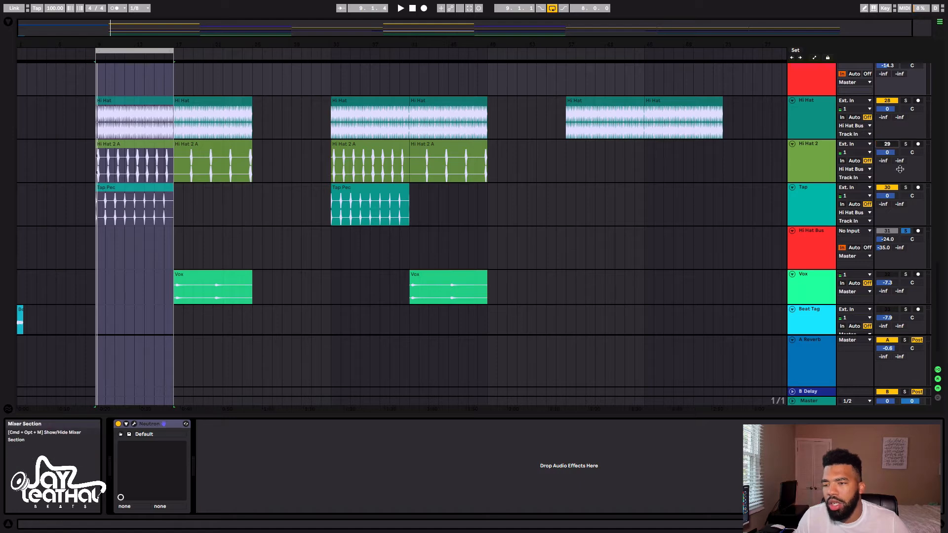
key(space)
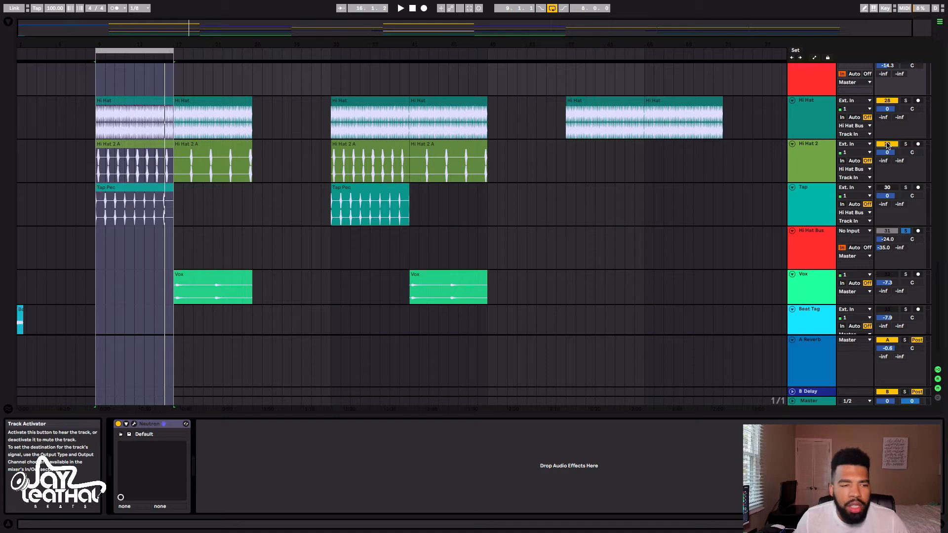
key(space)
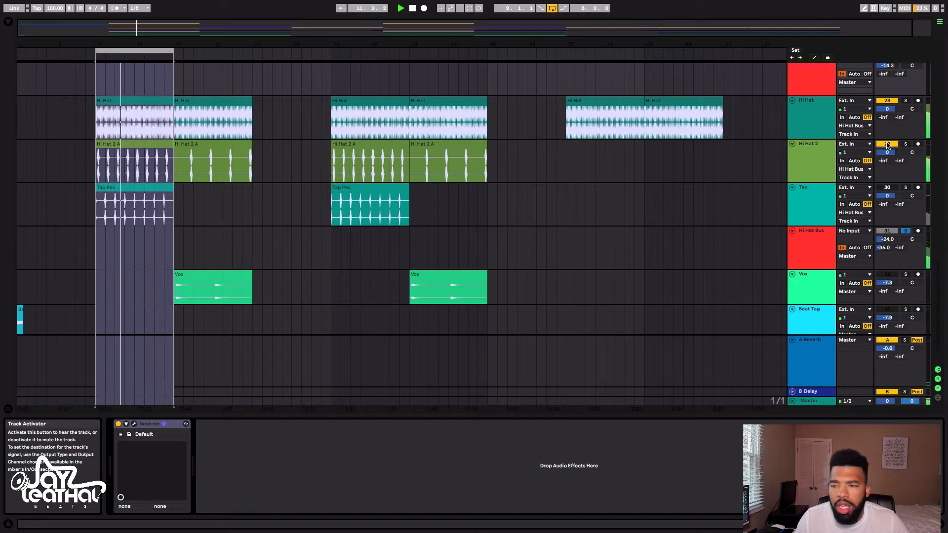
Add the Tap track to the soloed hi-hats, then take the Hi Hat Bus out of solo and play the loop with the other active tracks
click(886, 188)
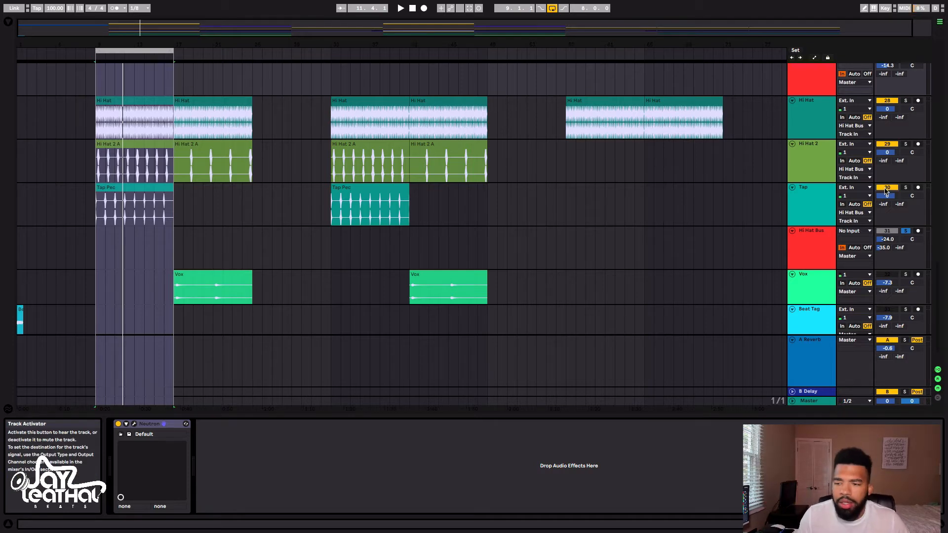
key(space)
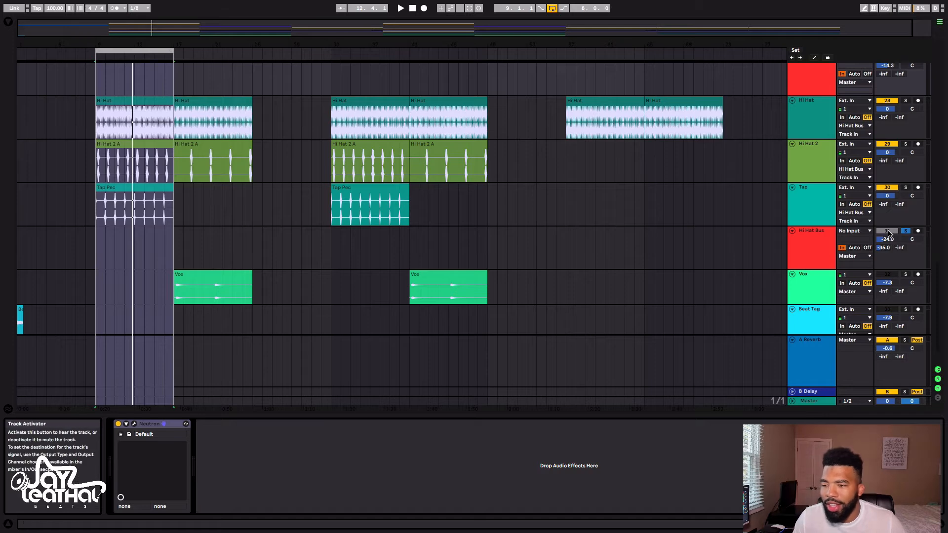
click(906, 231)
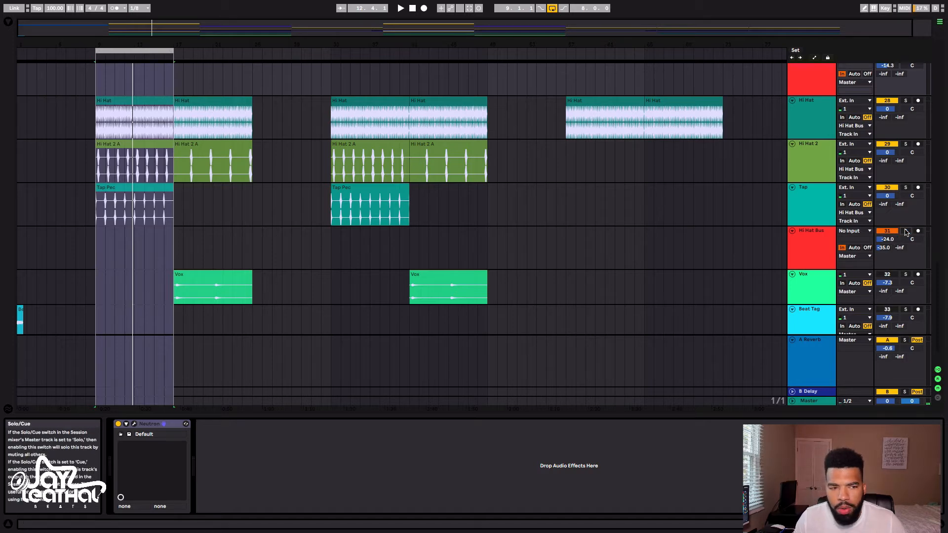
key(space)
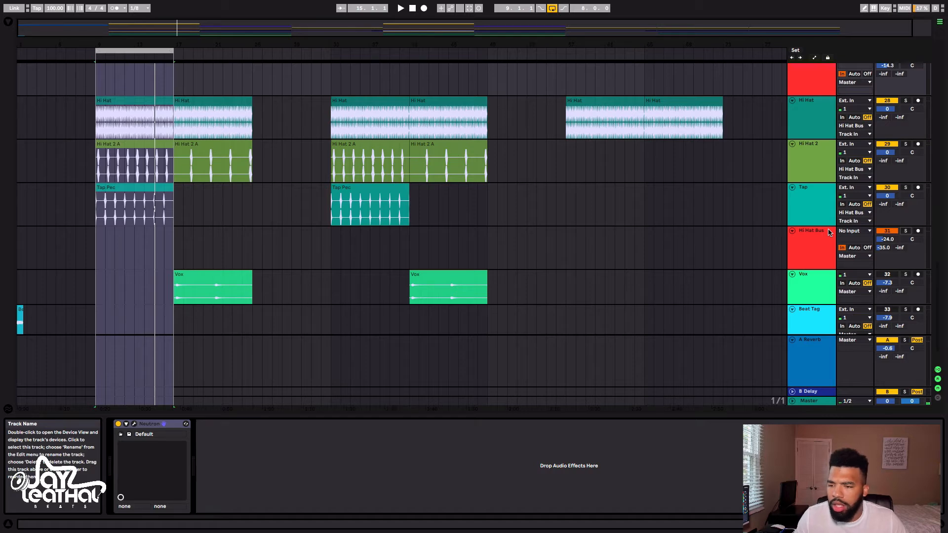
Select and solo the Bass 1 track and examine its Analog Fatso Bass patch in Komplete Kontrol
scroll(829, 232, up, 5)
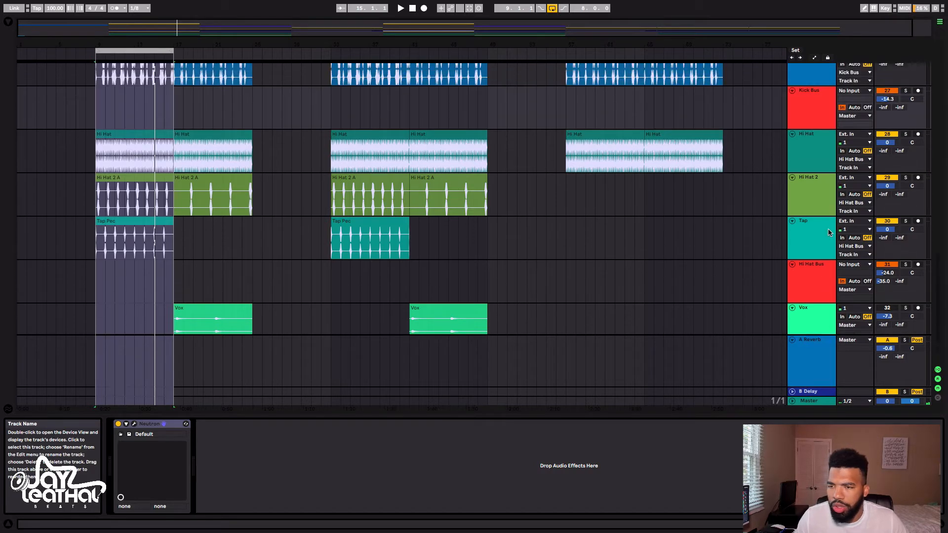
scroll(830, 232, up, 15)
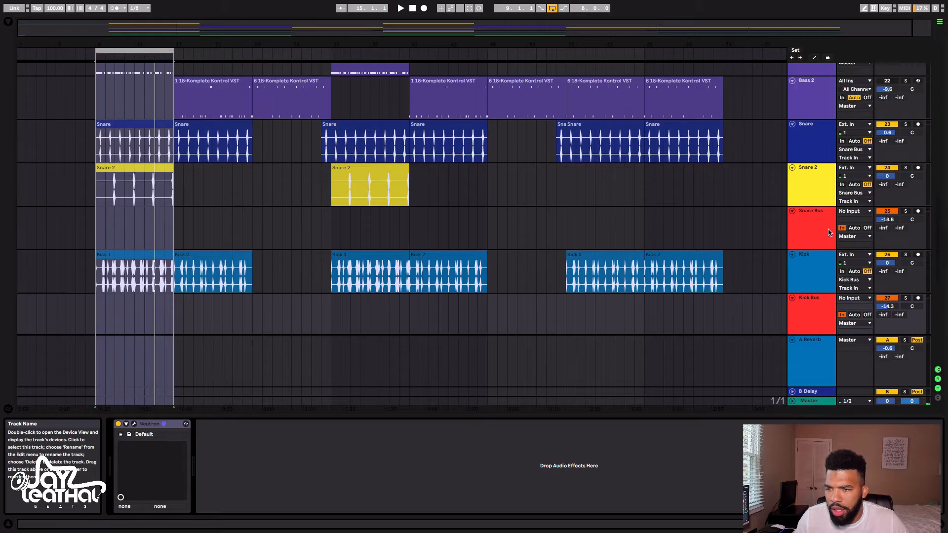
click(805, 218)
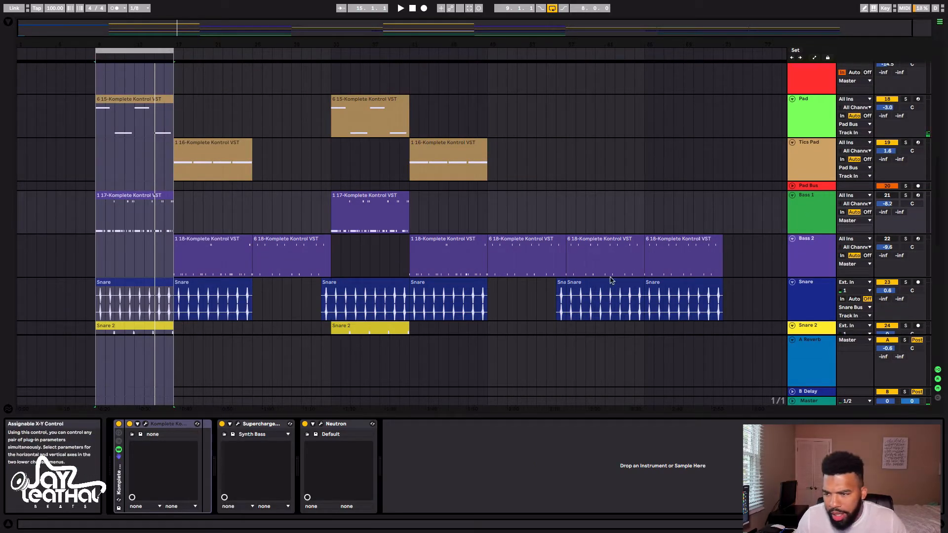
click(906, 196)
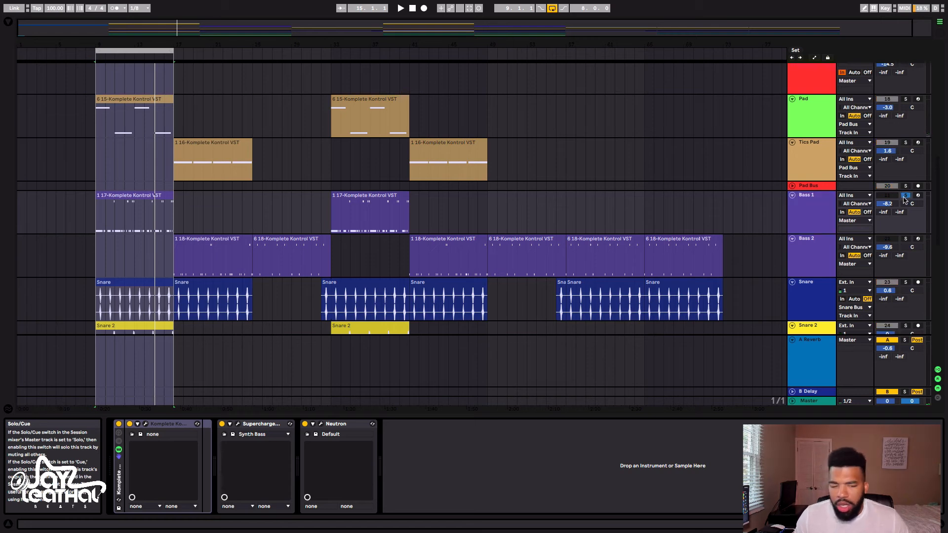
click(145, 424)
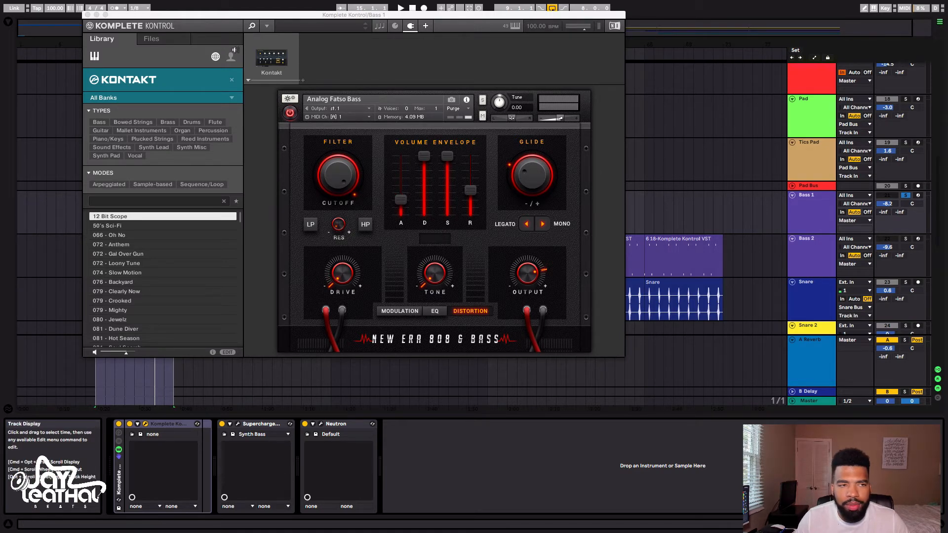
click(88, 14)
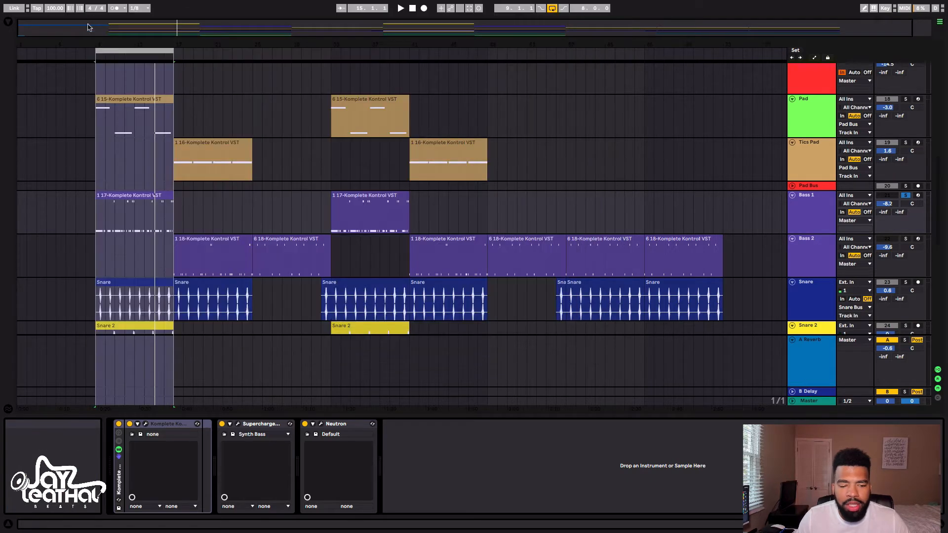
Switch off Supercharger GT and Neutron on Bass 1 and play the loop to hear the dry bass sound
click(222, 424)
click(305, 423)
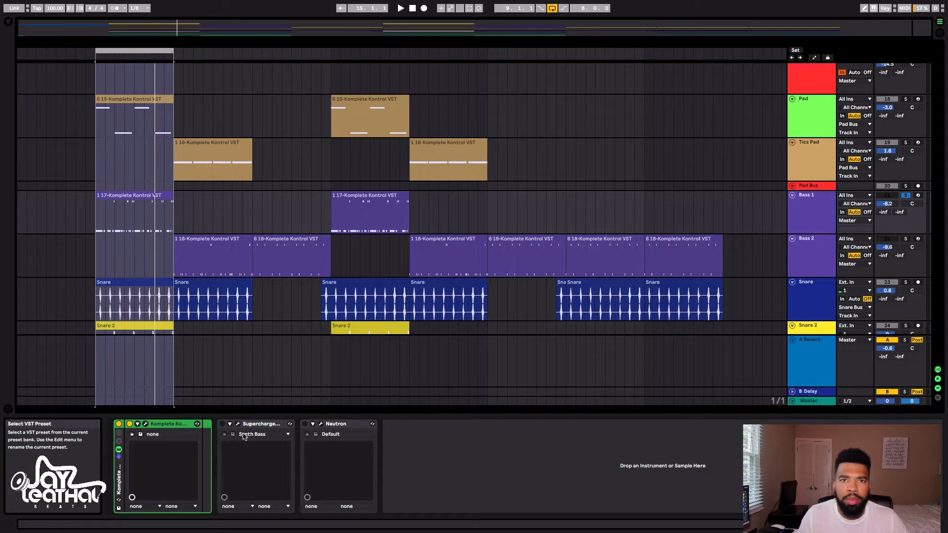
key(space)
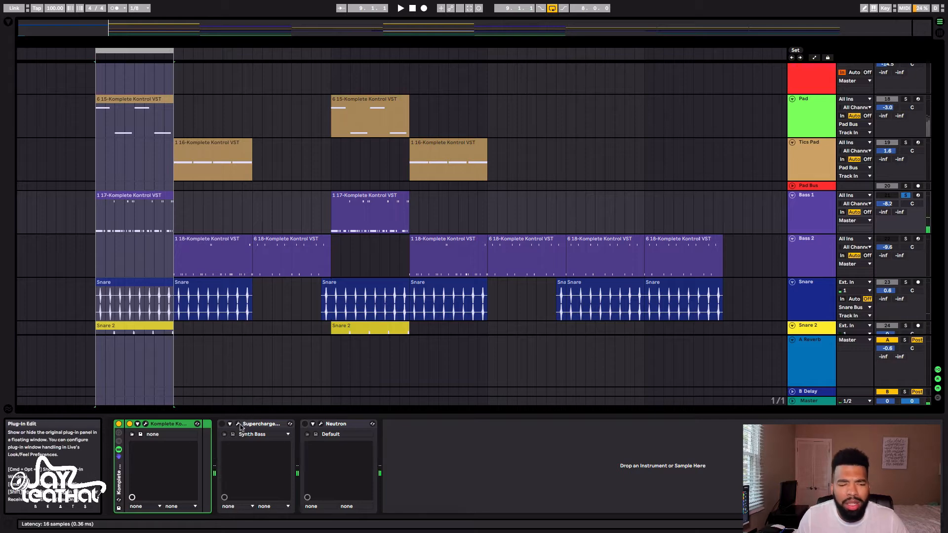
Switch Supercharger GT back on for Bass 1 and examine its Synth Bass preset settings
click(222, 423)
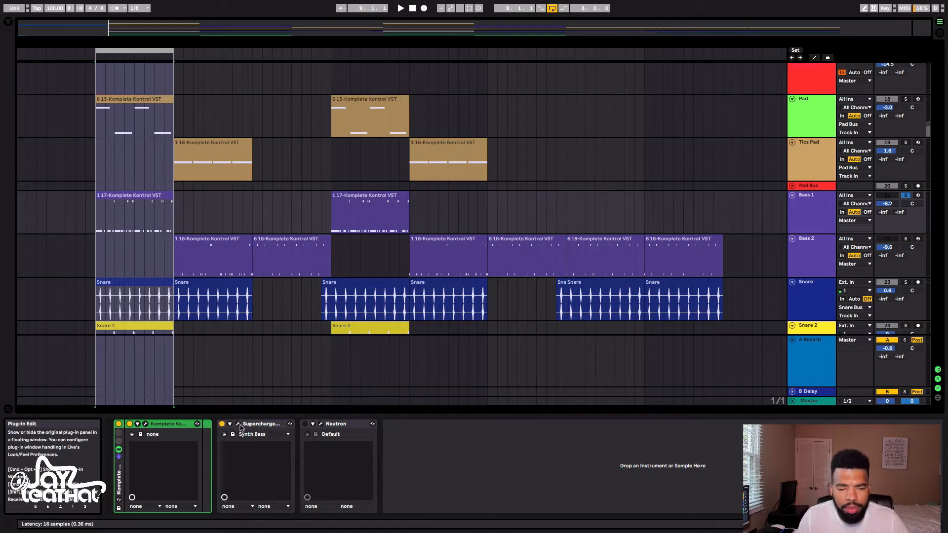
click(239, 424)
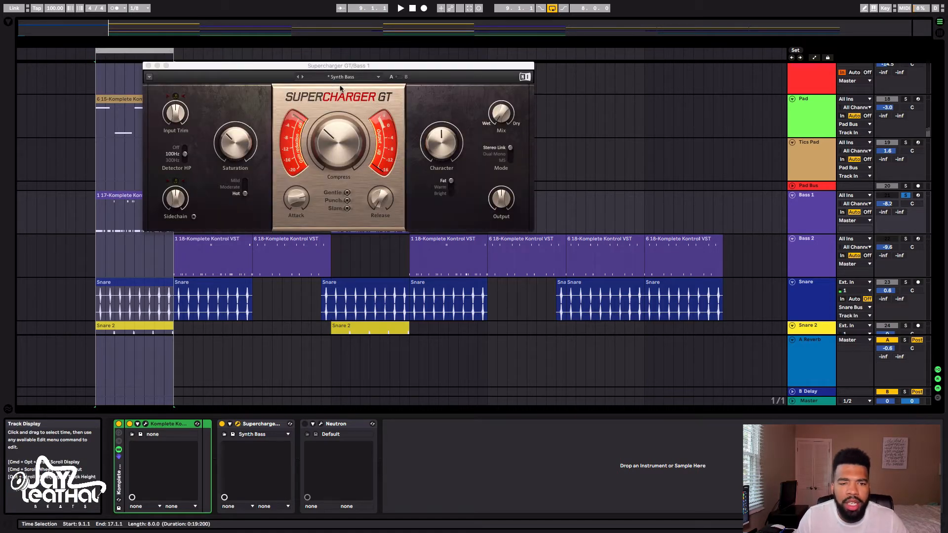
mouse_move(335, 130)
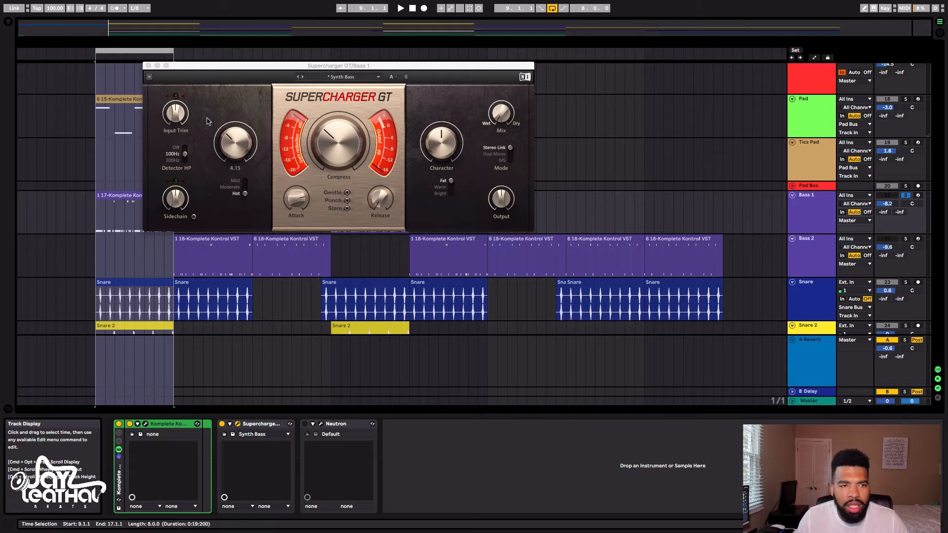
click(149, 66)
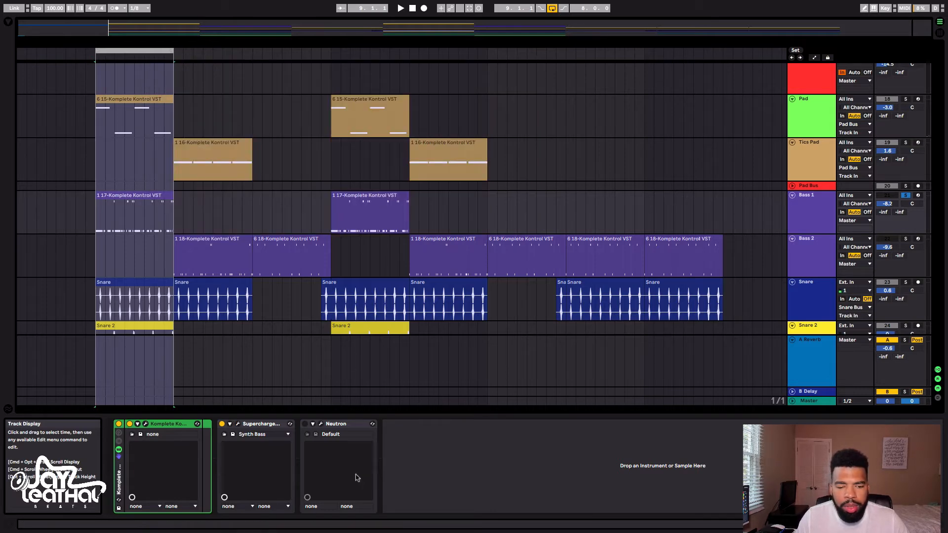
Switch Neutron back on for Bass 1 and examine its Equalizer and Compressor 1 modules without the preset manager
click(305, 424)
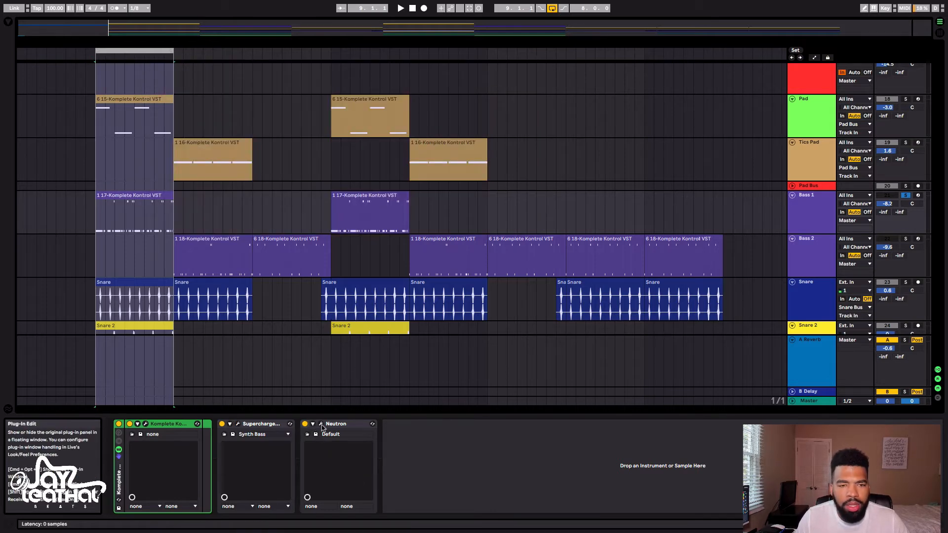
click(321, 425)
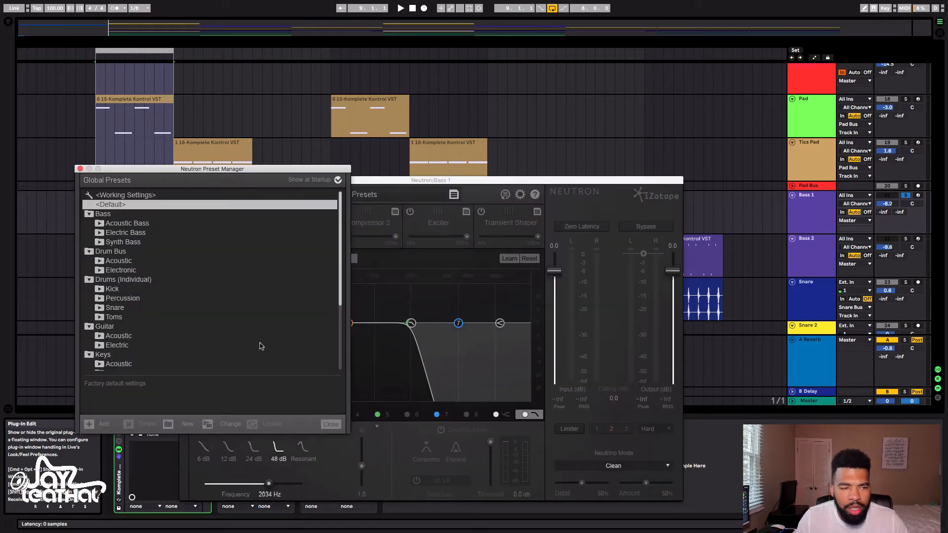
click(80, 169)
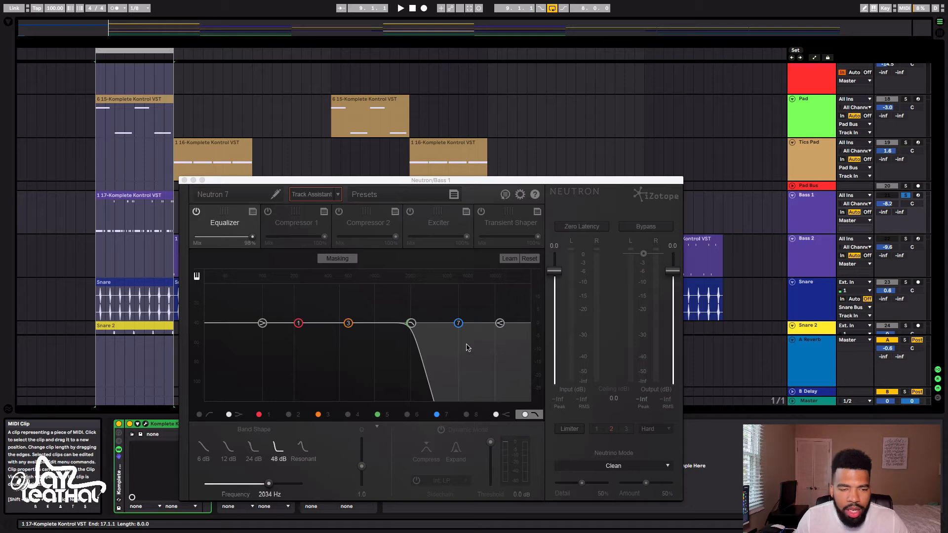
click(285, 223)
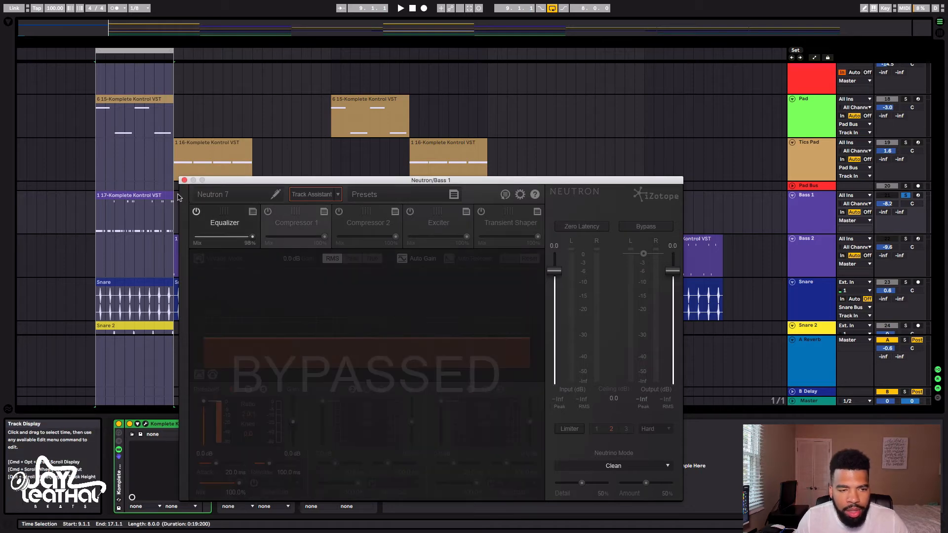
click(184, 181)
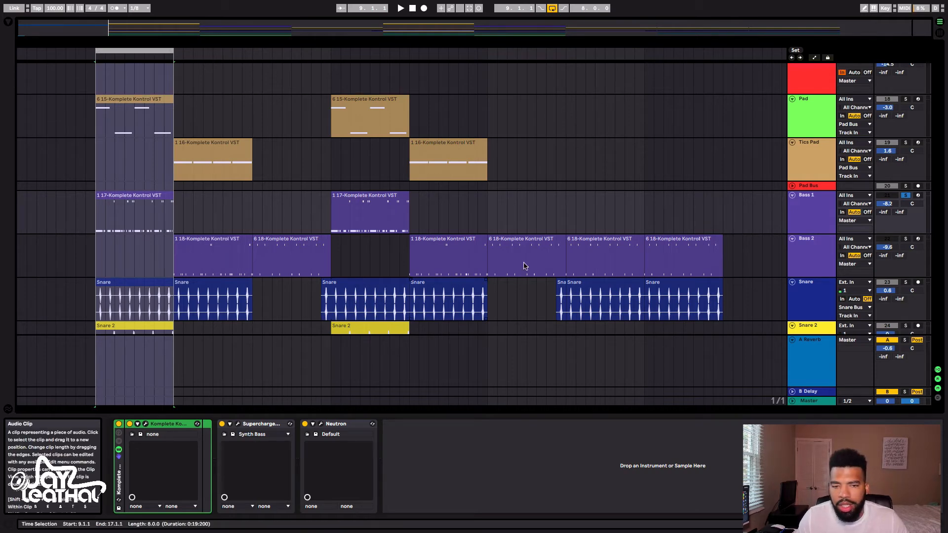
Play the soloed Bass 1 with its effects, then unsolo and activate the track and play the loop with the other active tracks
key(space)
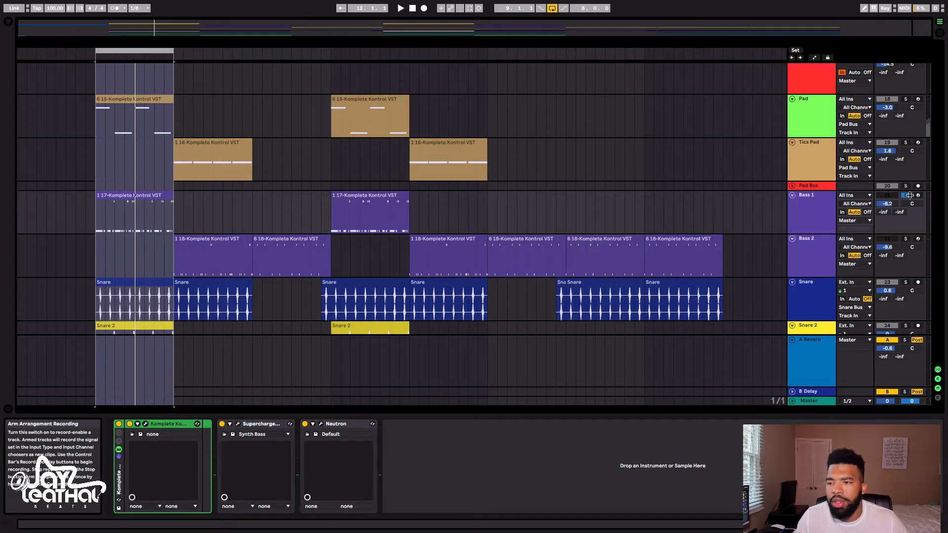
click(906, 197)
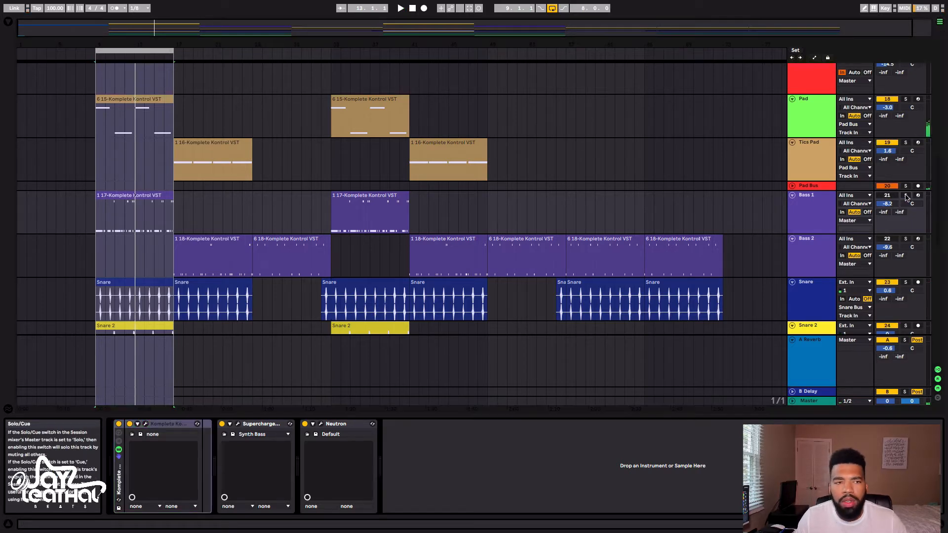
key(space)
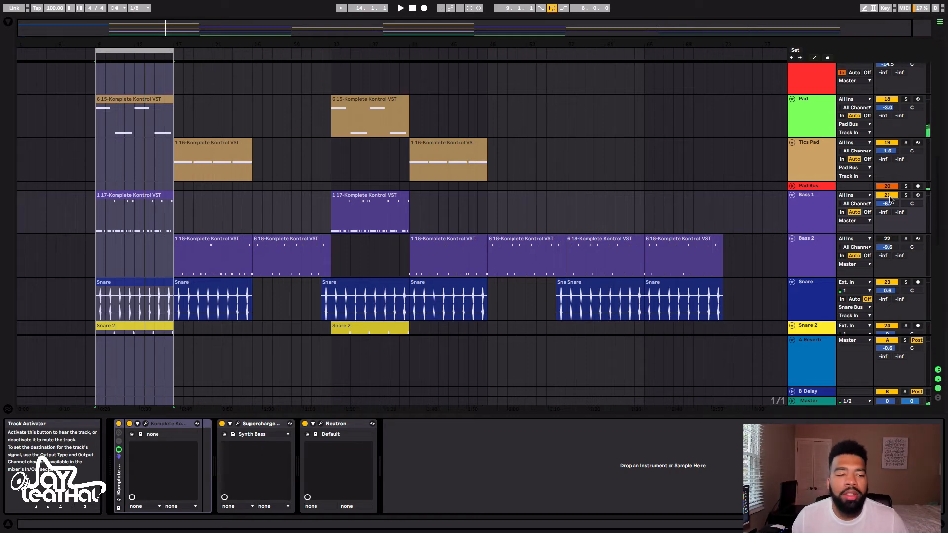
key(space)
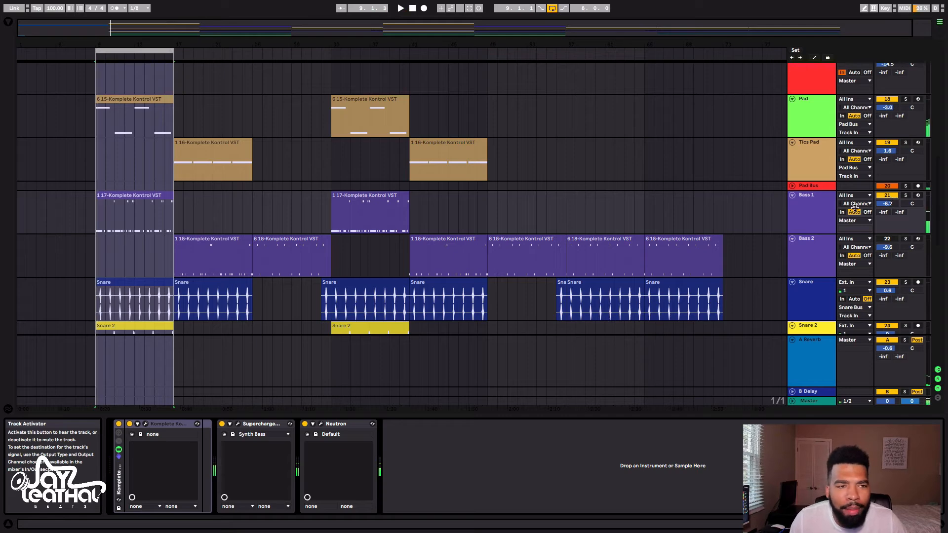
Move the eight-bar loop to start at bar 17 and fit the height of all tracks into the arrangement view
drag(156, 50, 233, 50)
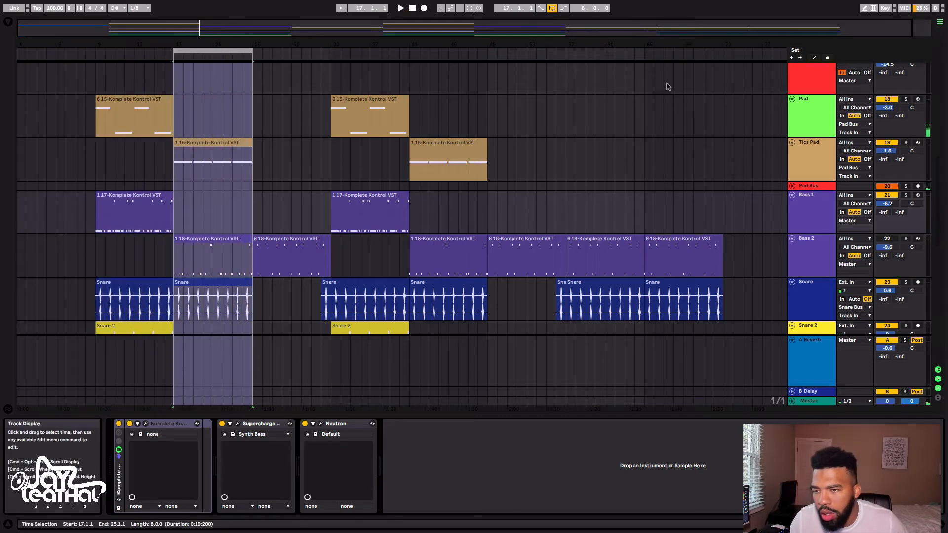
key(h)
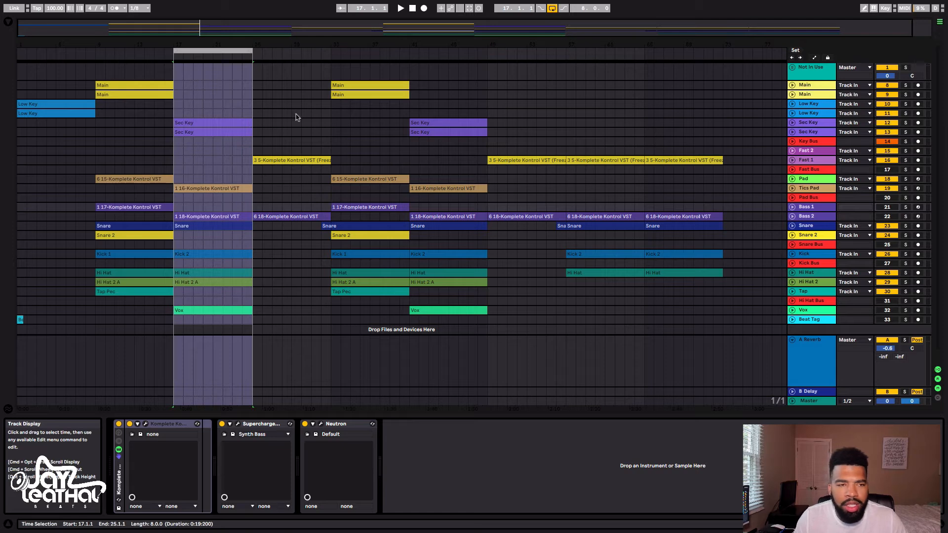
Play the loop at bar 17 with the Key Bus, Snare Bus and Kick Bus active
key(space)
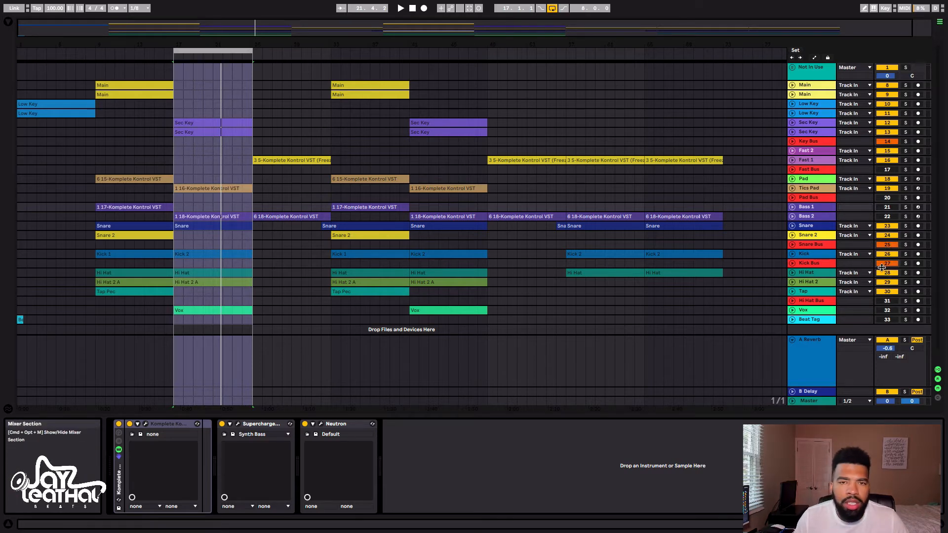
key(space)
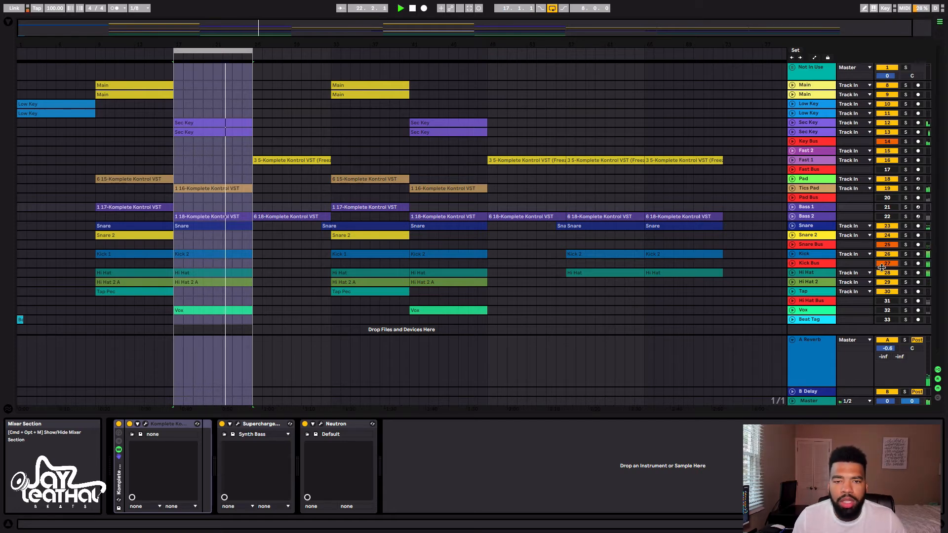
key(space)
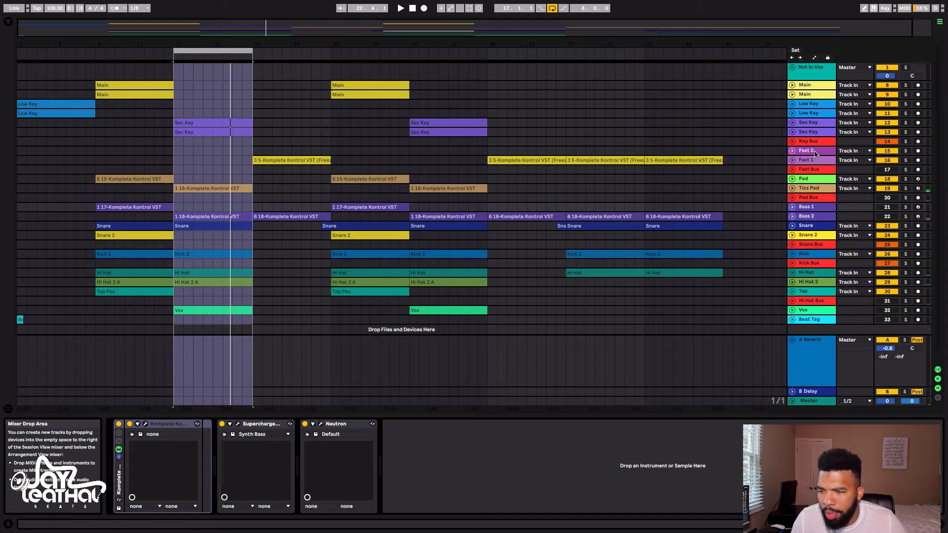
Show the Pad Bus devices, activate and solo the bus and play the loop, then unsolo it and play it with the other active tracks
click(814, 199)
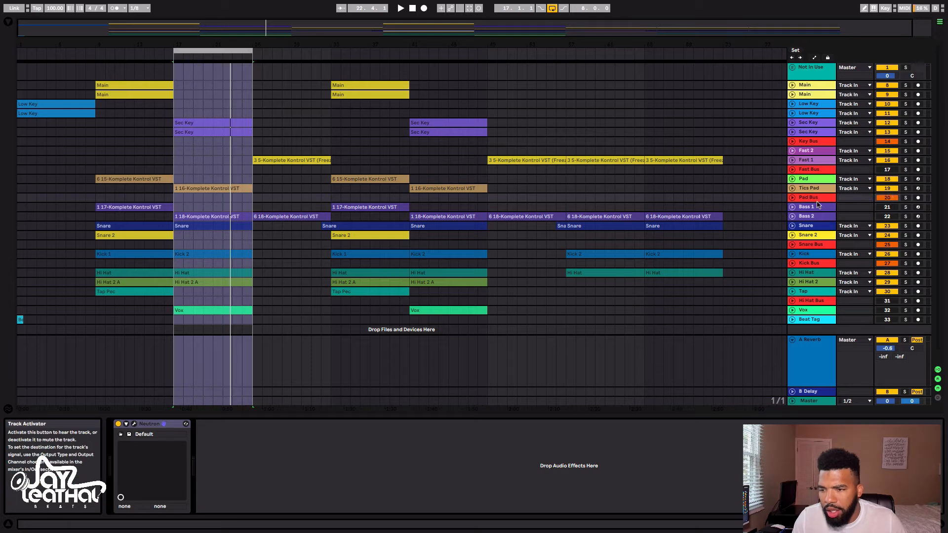
click(906, 198)
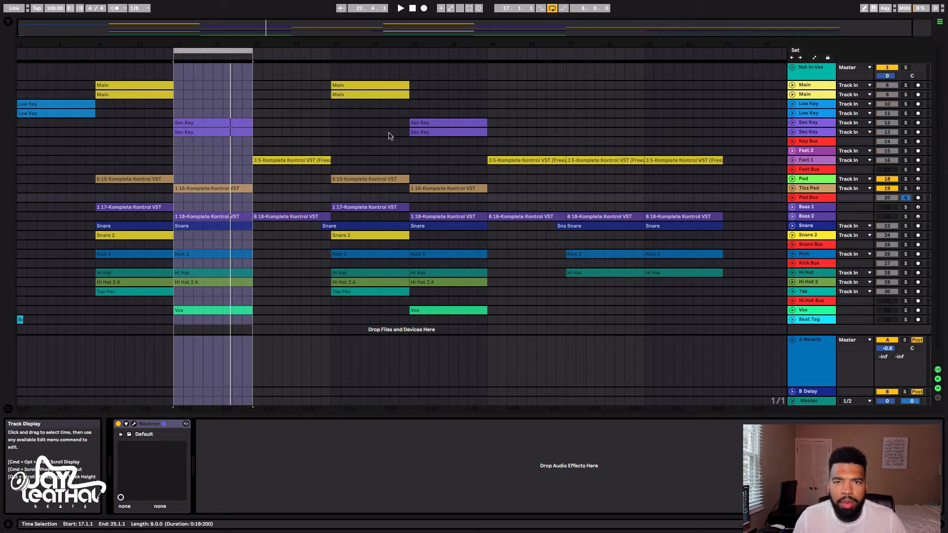
key(space)
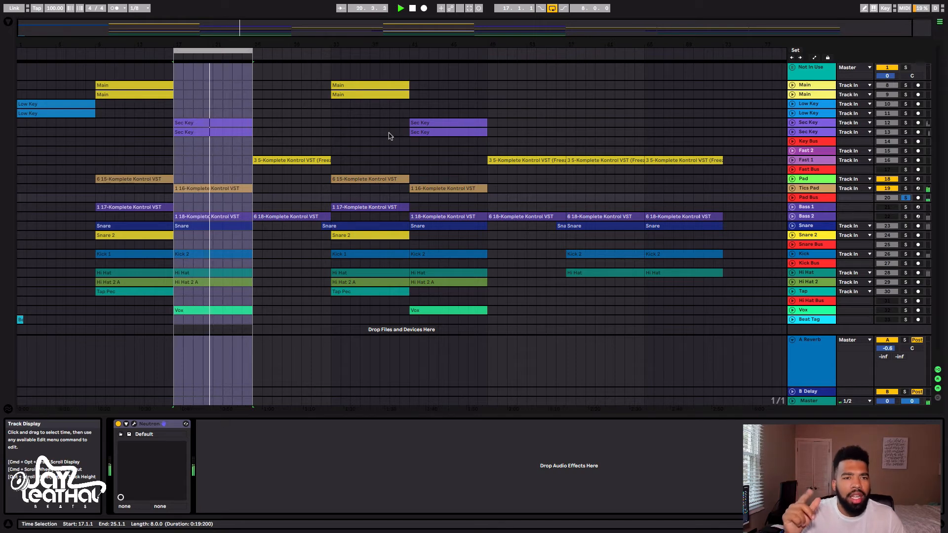
key(space)
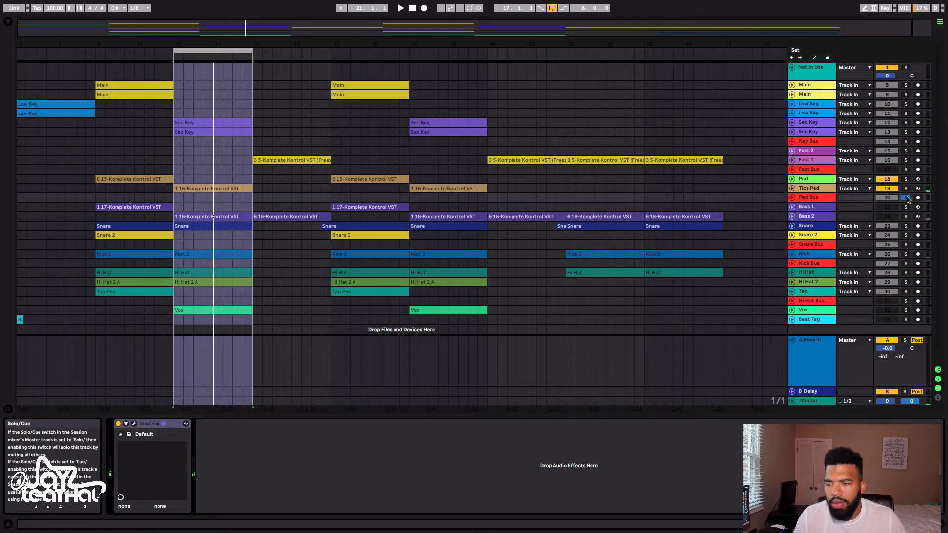
key(space)
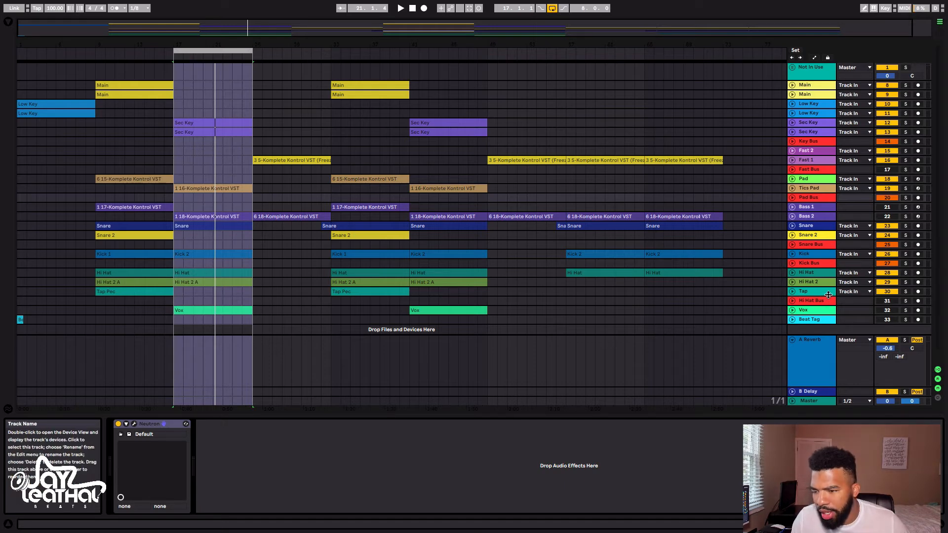
Activate the Hi Hat Bus, then show the Bass 2 devices and activate and solo that track
click(887, 302)
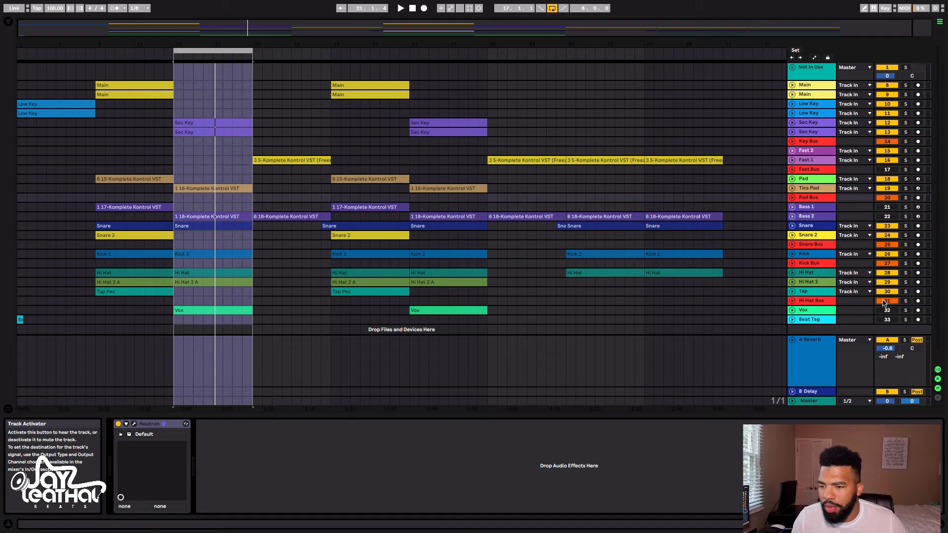
click(803, 219)
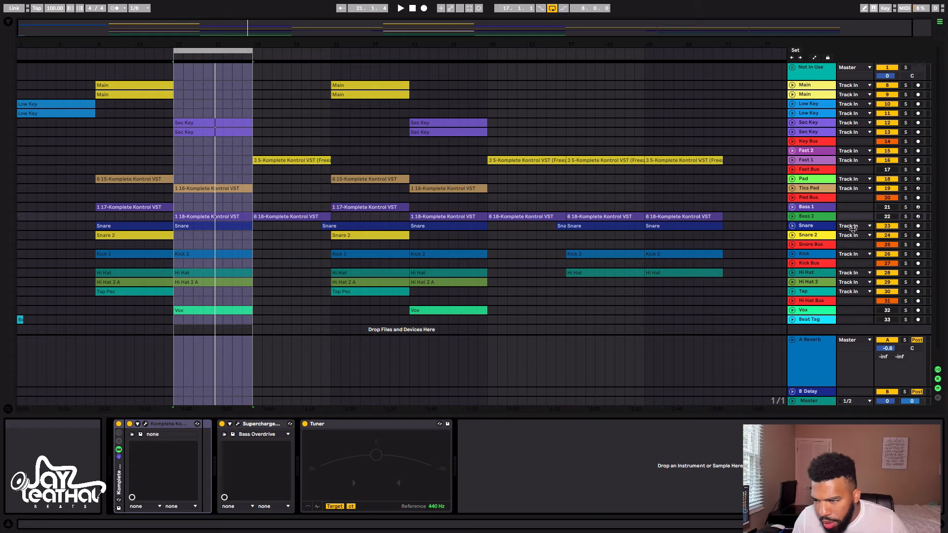
click(887, 216)
click(905, 219)
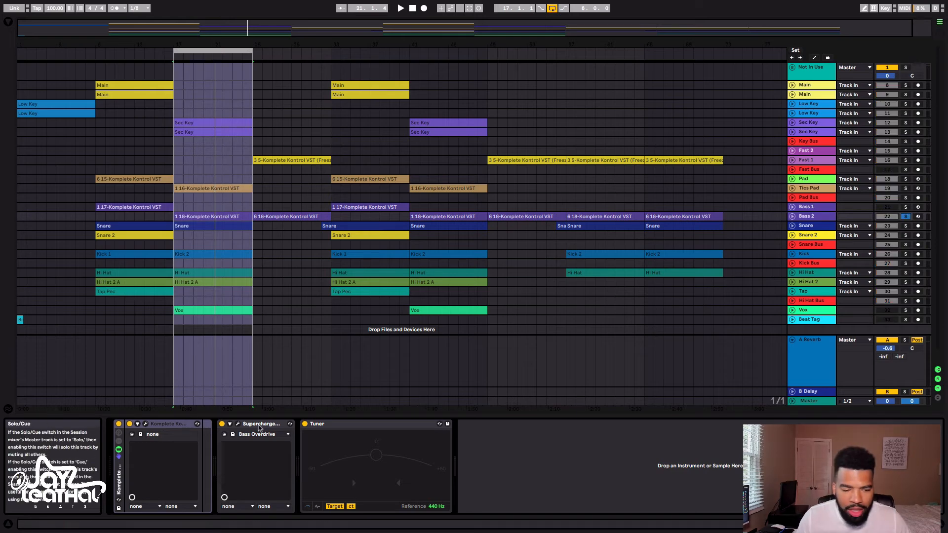
Examine Bass 2's New Era 808 & Bass instrument with Supercharger GT switched off, then switch it back on and examine its Bass Overdrive preset settings
click(222, 425)
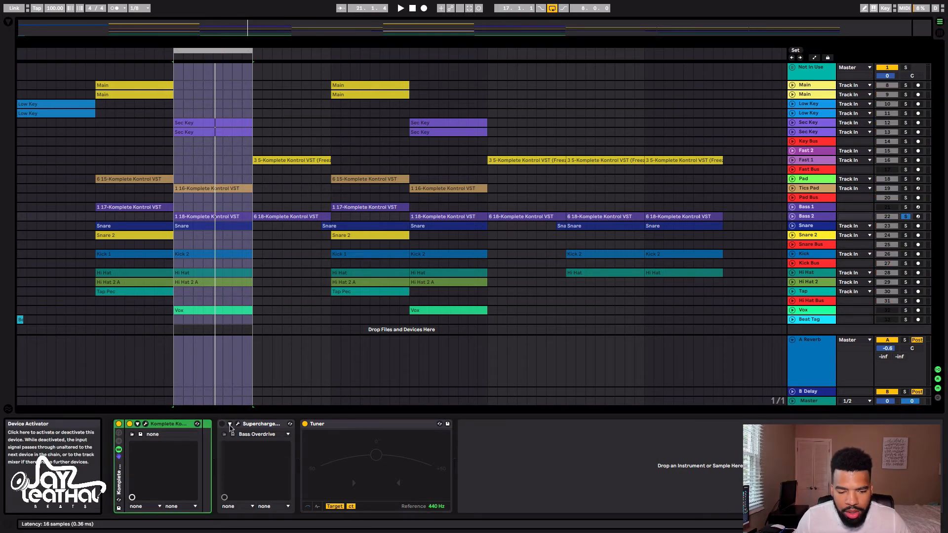
click(146, 425)
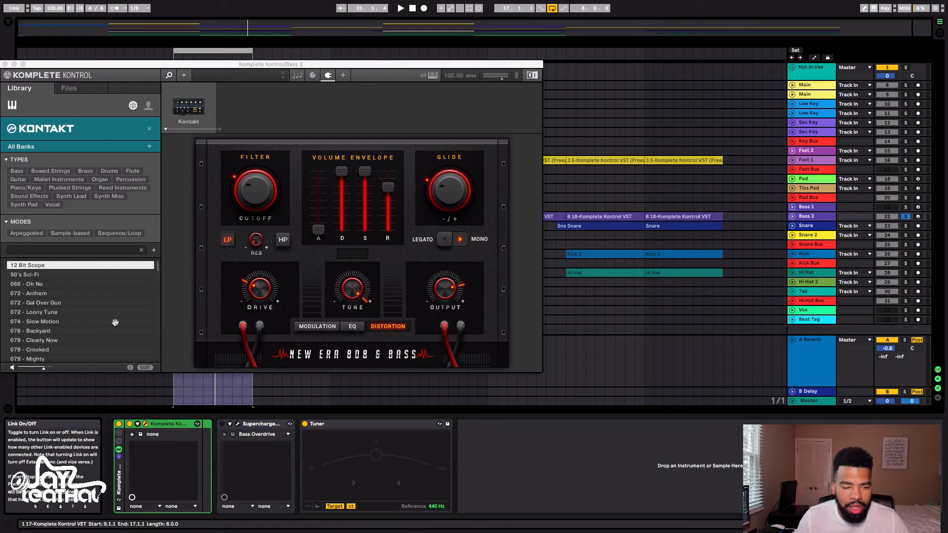
click(145, 425)
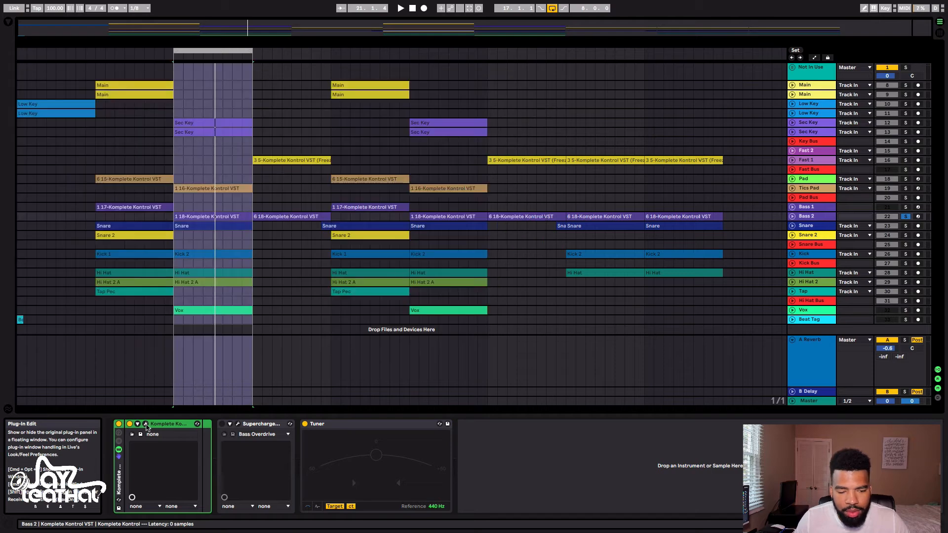
click(238, 424)
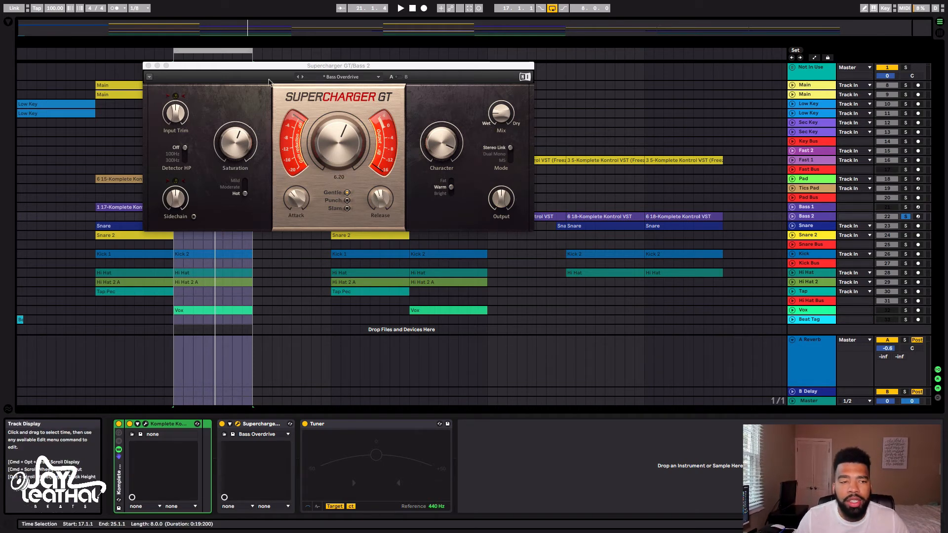
click(148, 65)
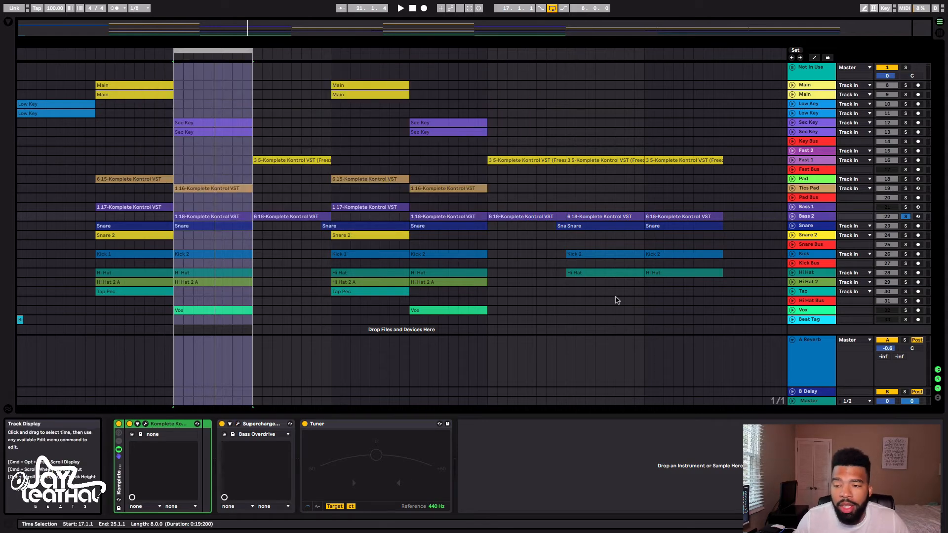
Play the soloed Bass 2 with its effects, then unsolo it and play the loop with all the other active tracks
key(space)
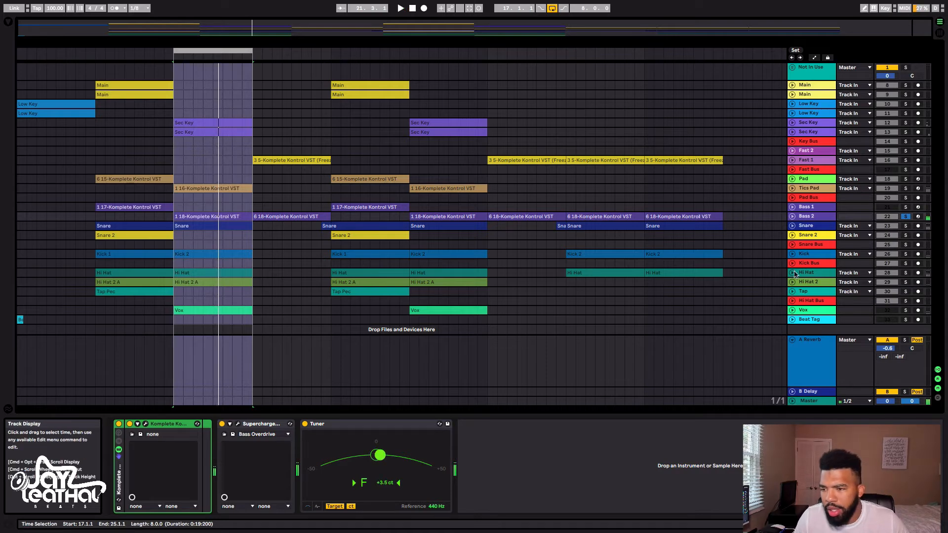
click(907, 218)
key(space)
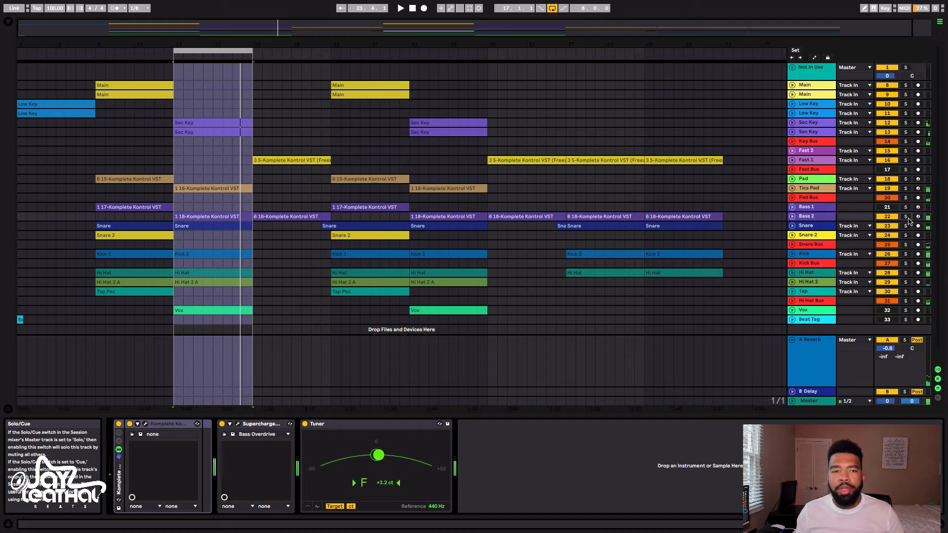
key(space)
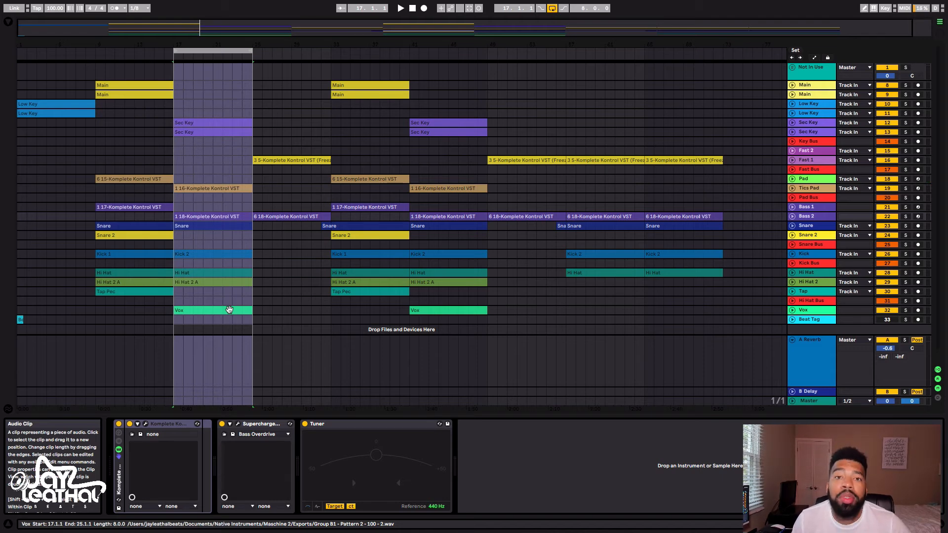
key(space)
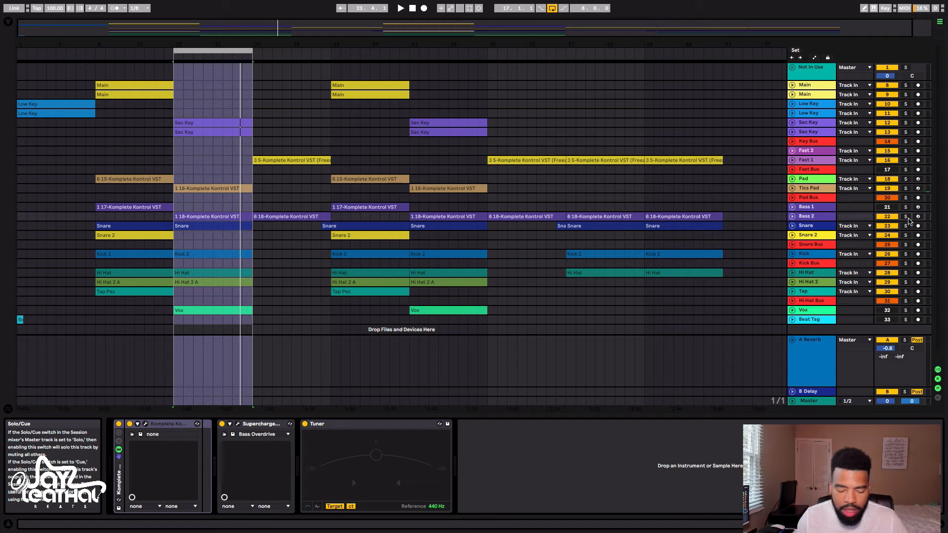
key(space)
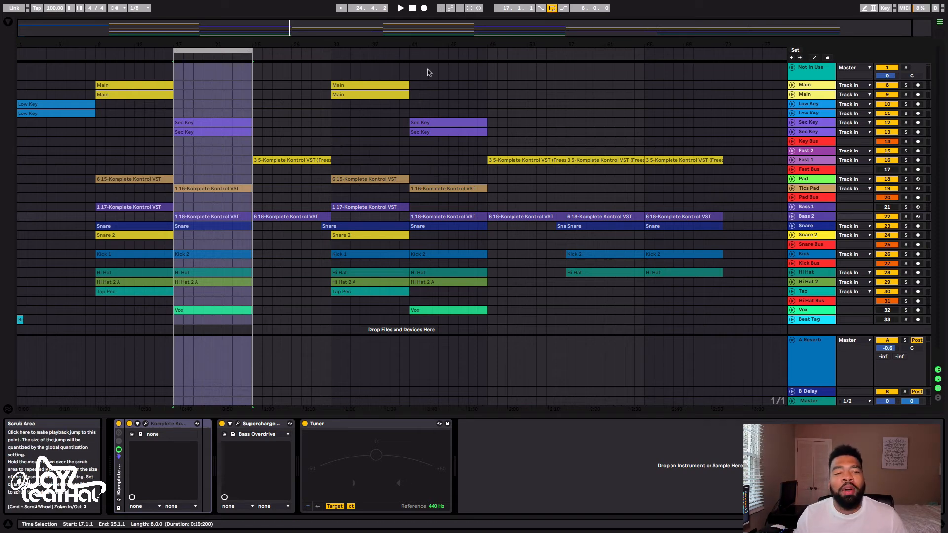
Move the eight-bar loop to start at bar 25 and play that section with the Fast Bus active
drag(213, 53, 299, 56)
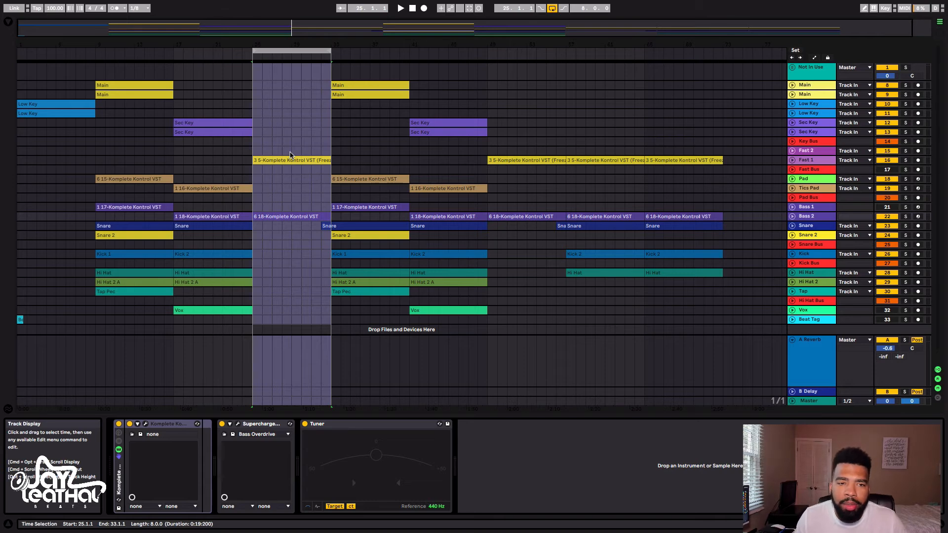
key(space)
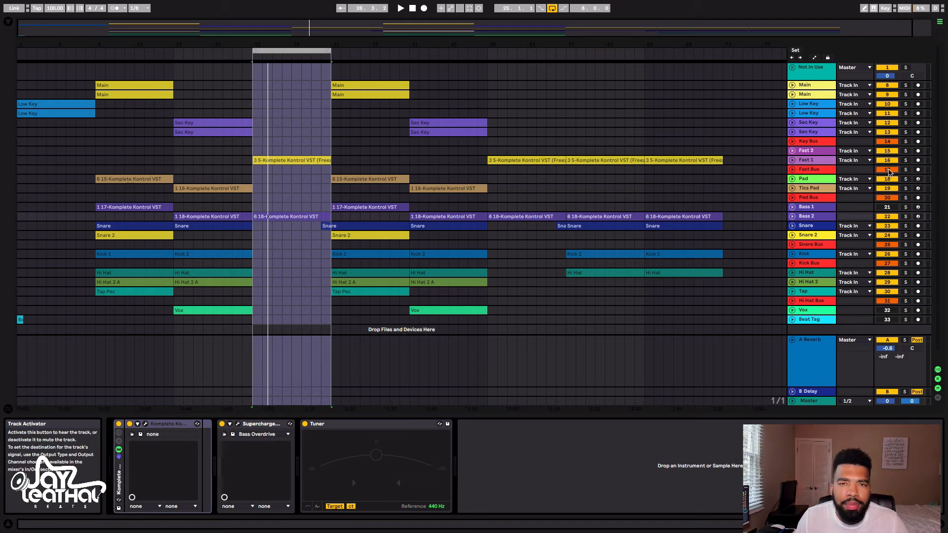
key(space)
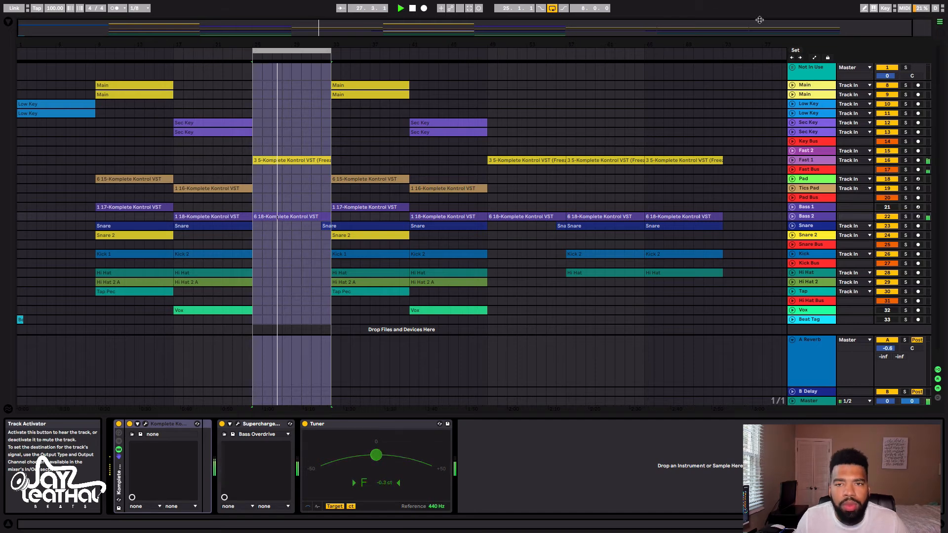
Turn looping off and play the arrangement on past bar 33 into the section where the Main clips return
click(552, 9)
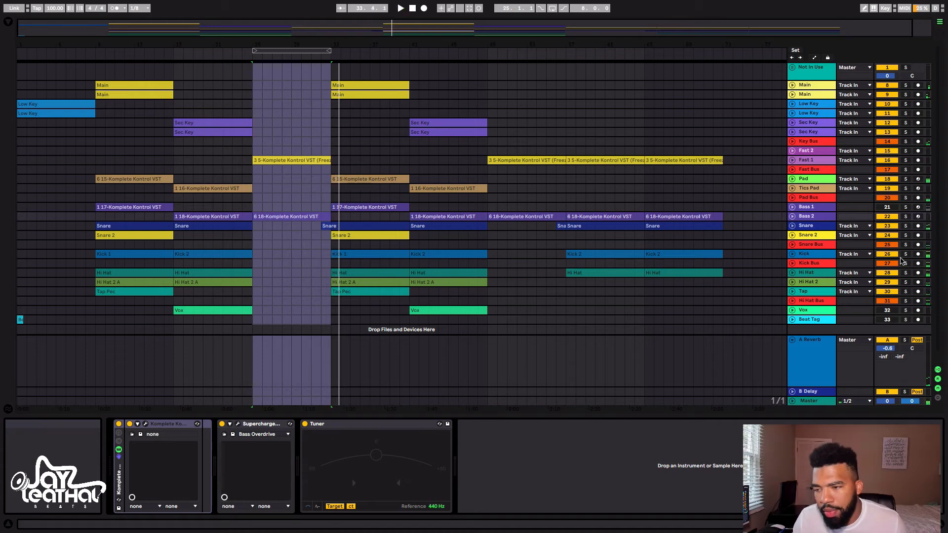
key(space)
key(space)
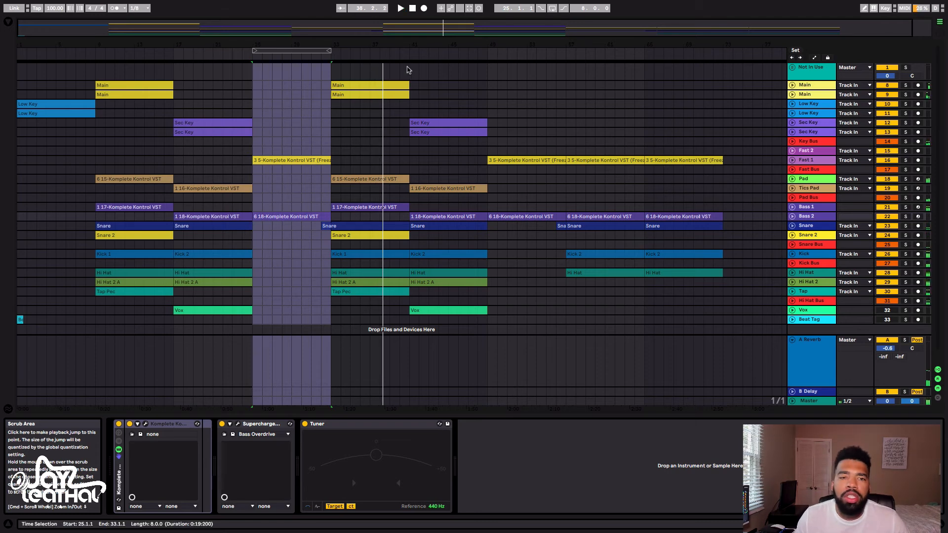
Move the loop to start at bar 57, turn looping back on and extend the loop to 16 bars
drag(309, 50, 631, 72)
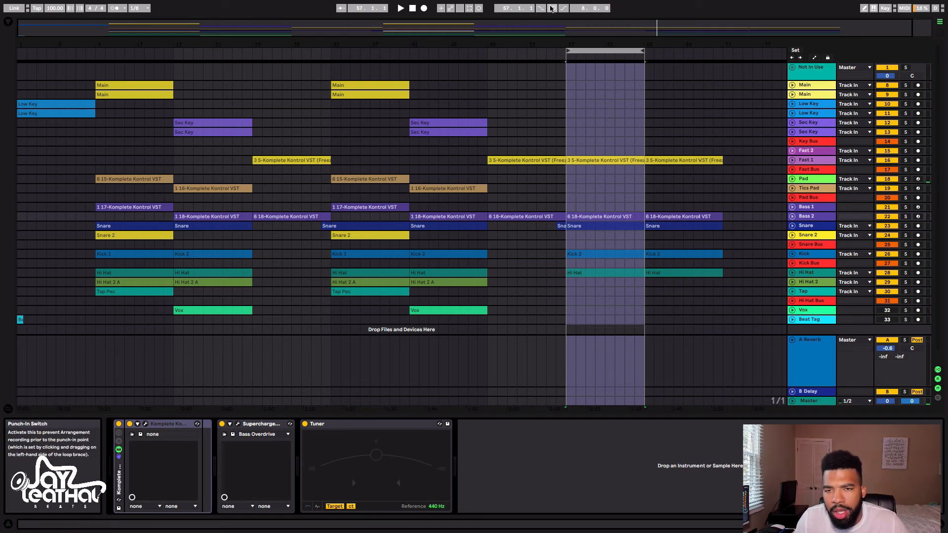
click(552, 8)
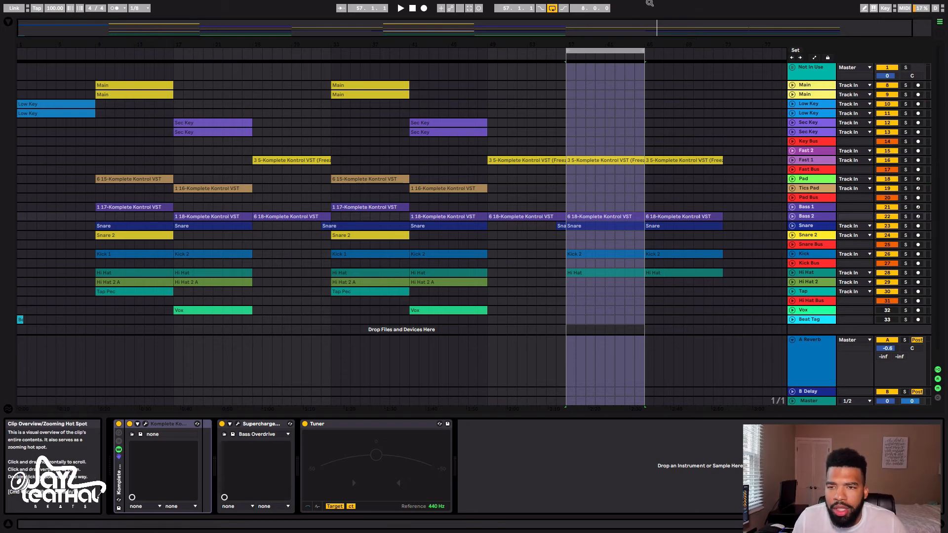
drag(643, 51, 723, 53)
Play the 16-bar closing section from bar 57 to review its combined tracks
key(space)
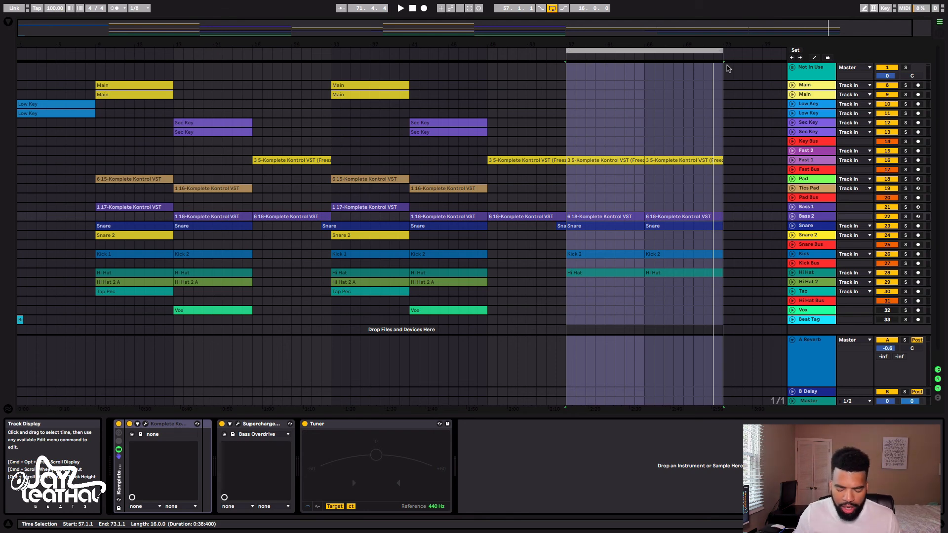
key(space)
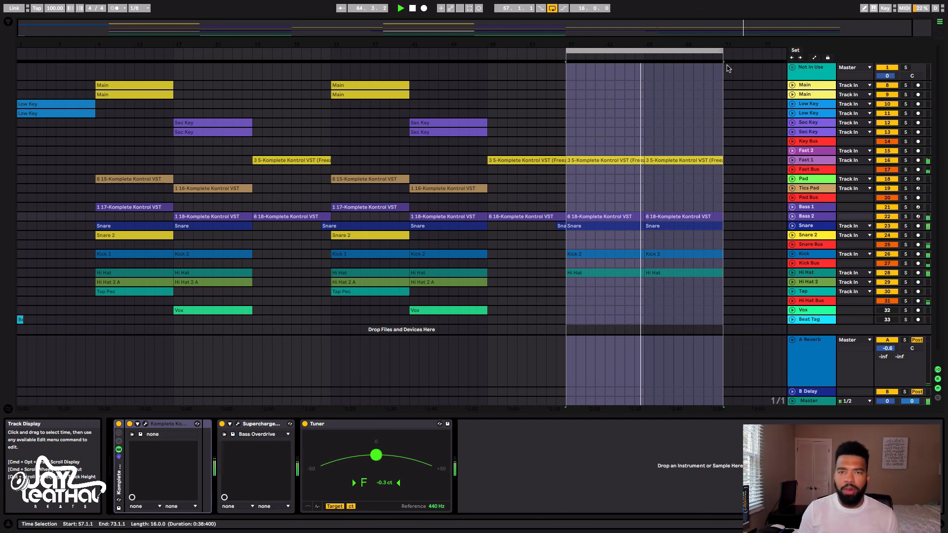
key(space)
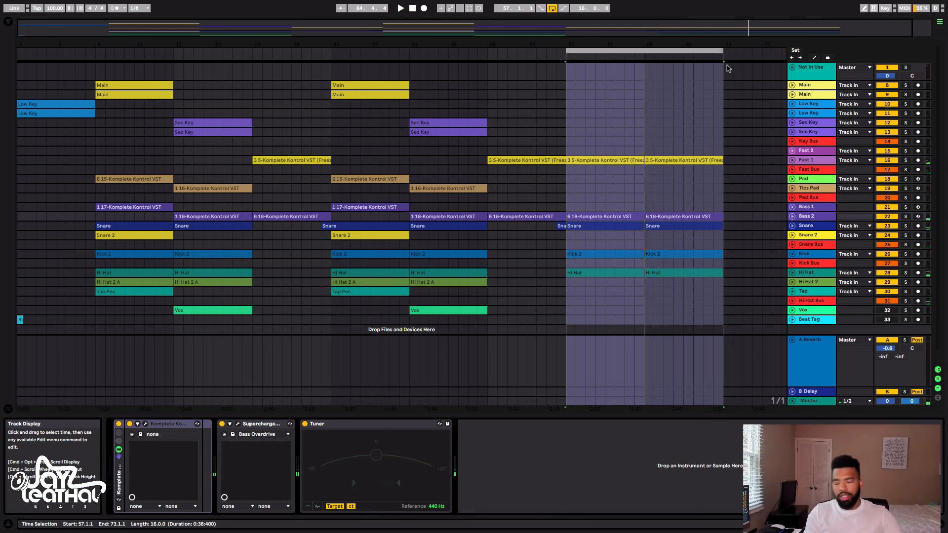